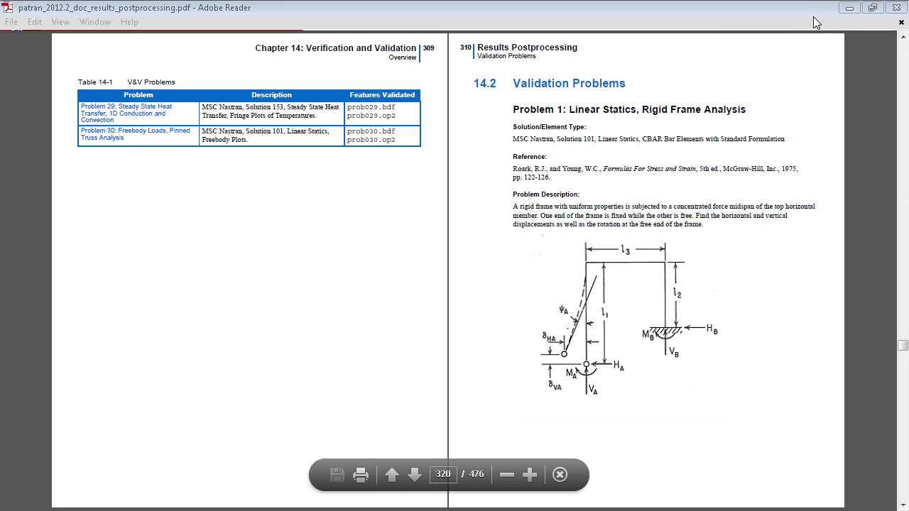
# Leave the PDF document and create a folder named problem01 on the desktop
pyautogui.click(849, 8)
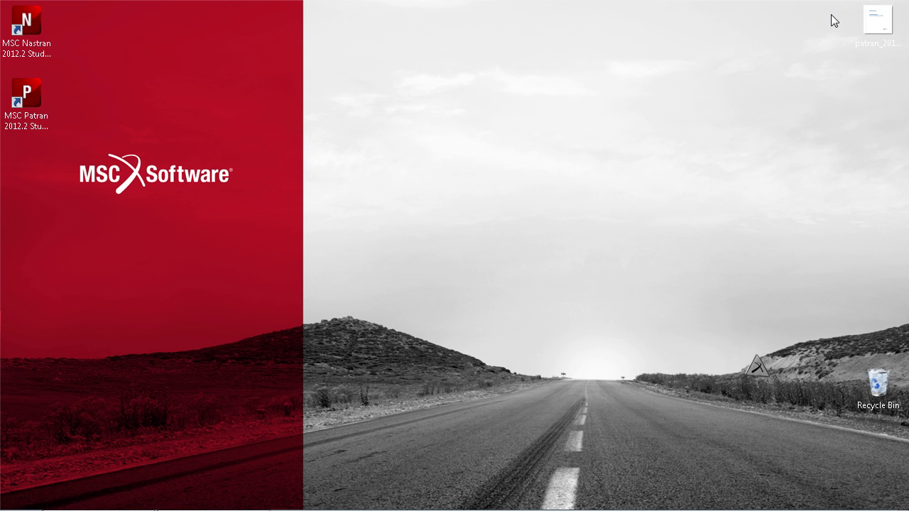
pyautogui.rightClick(44, 185)
pyautogui.moveTo(121, 319)
pyautogui.click(282, 108)
pyautogui.write('proble')
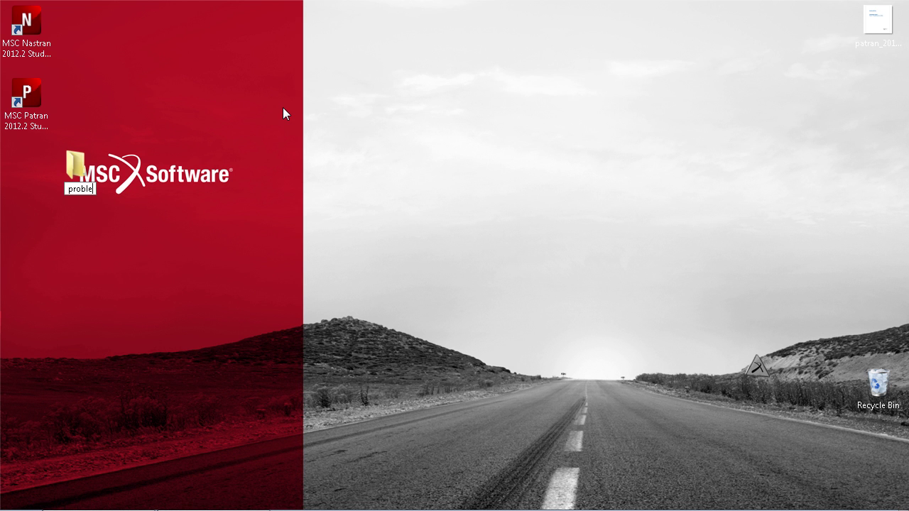
pyautogui.write('m01')
pyautogui.press('Return')
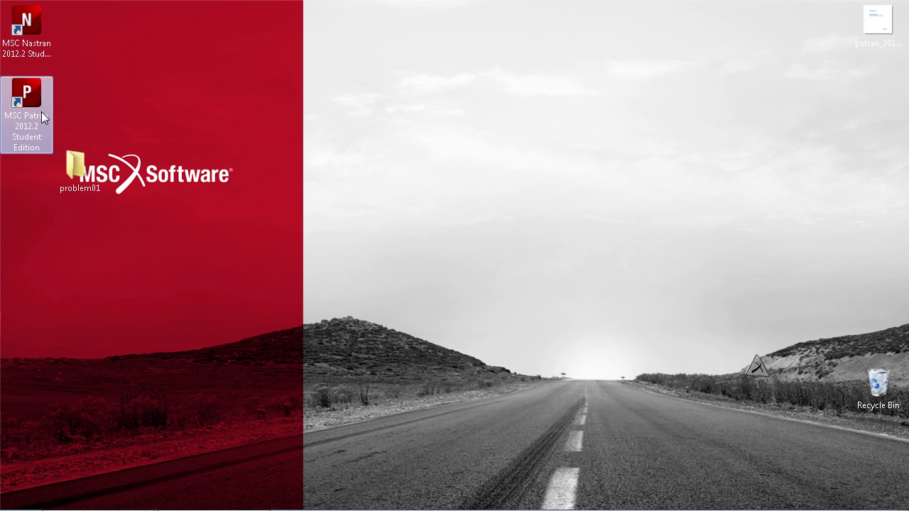
# Launch MSC Patran and create a database named problem01 in the problem01 folder, accepting the MSC.Nastran structural model preferences
pyautogui.doubleClick(40, 110)
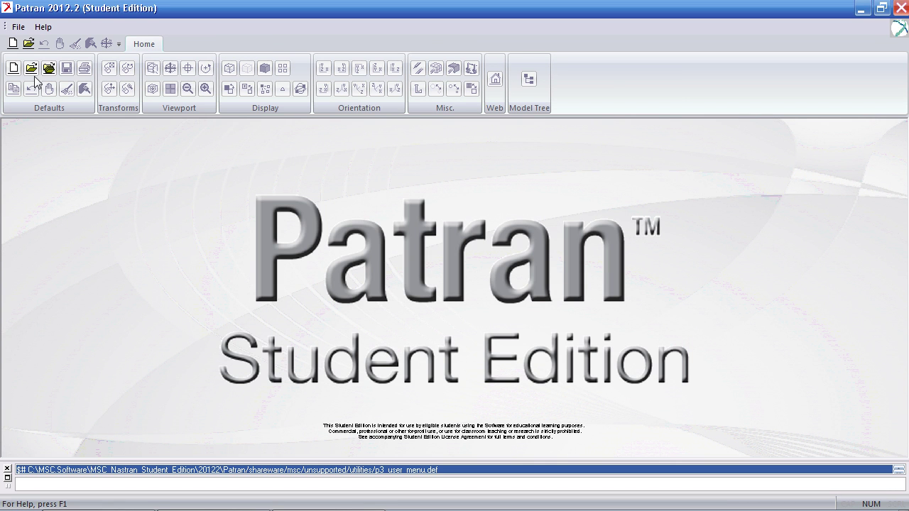
pyautogui.click(14, 68)
pyautogui.click(421, 236)
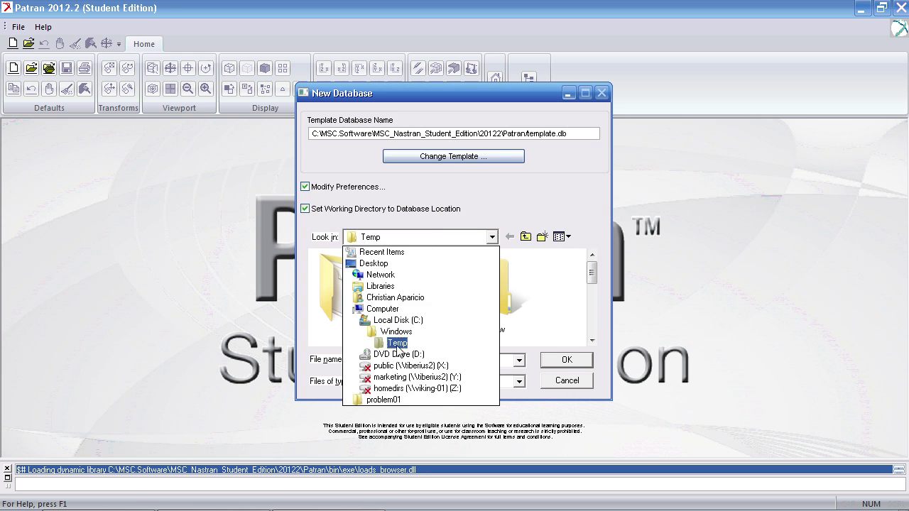
pyautogui.click(392, 401)
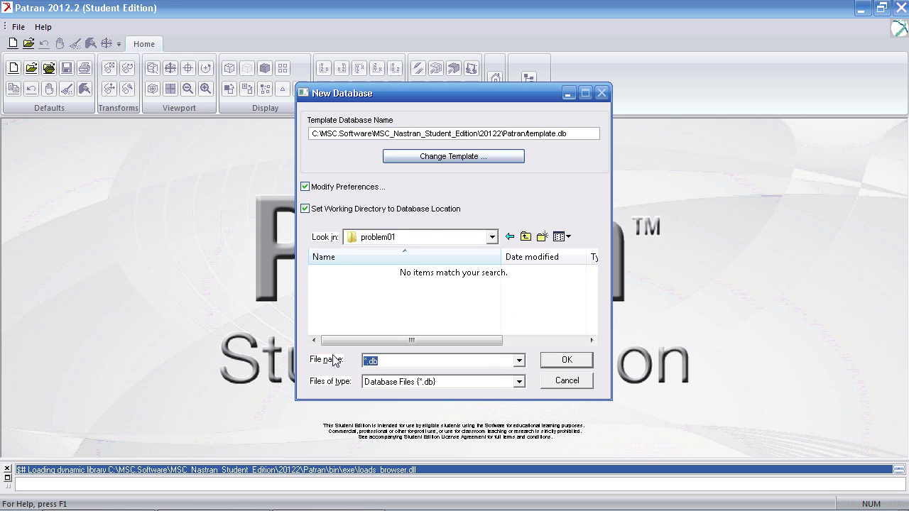
pyautogui.write('problem01')
pyautogui.press('Return')
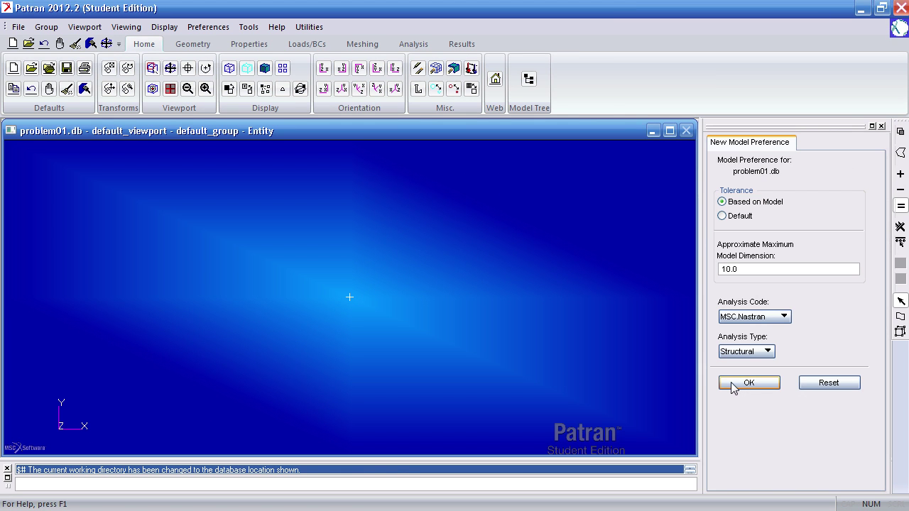
pyautogui.click(733, 388)
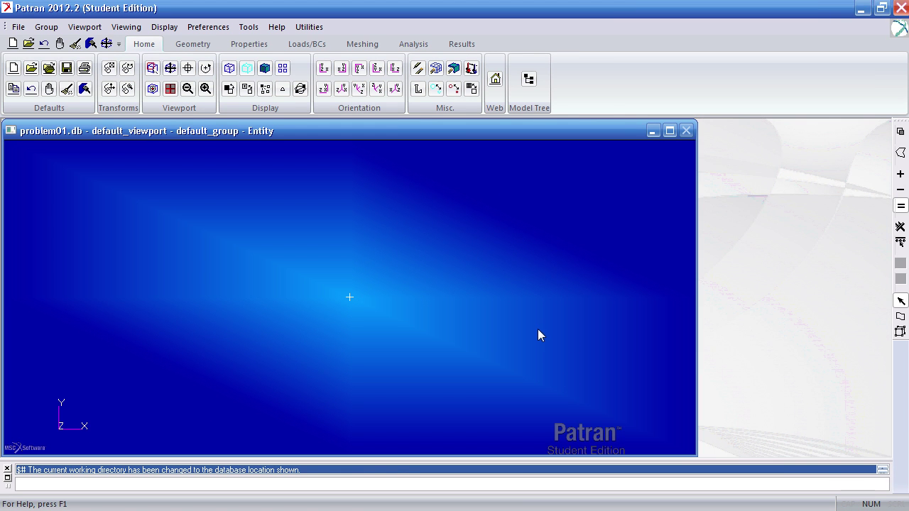
# Start a NASTRAN Standard beam section named cross_section in the Beam Library, using the solid rectangular shape
pyautogui.click(249, 28)
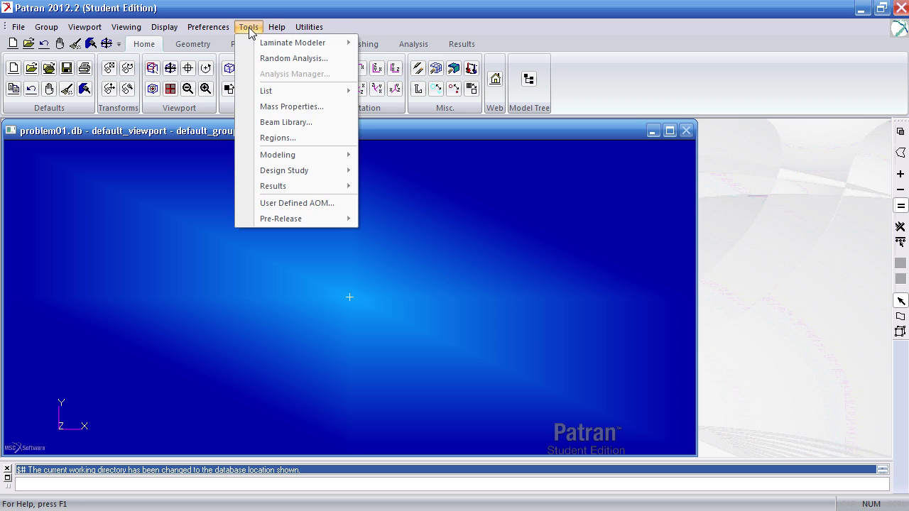
pyautogui.click(285, 123)
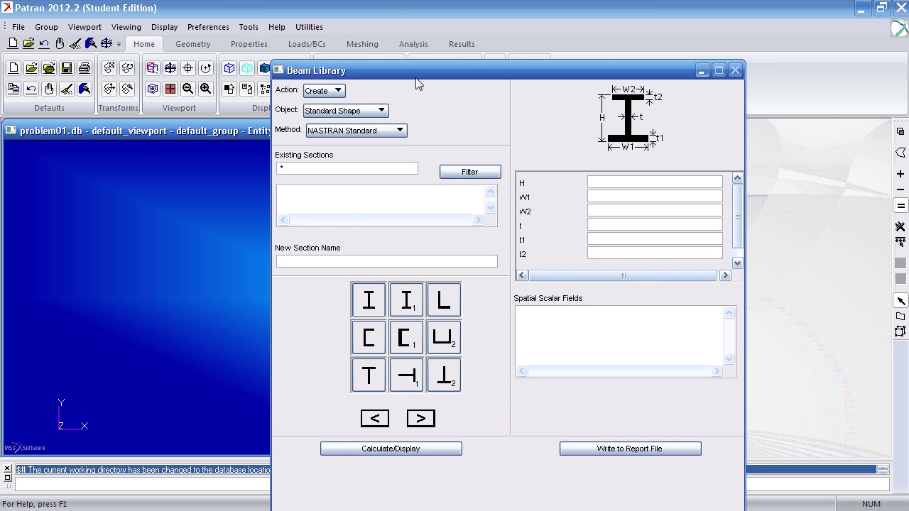
pyautogui.moveTo(419, 70); pyautogui.dragTo(378, 12)
pyautogui.write('cross_section')
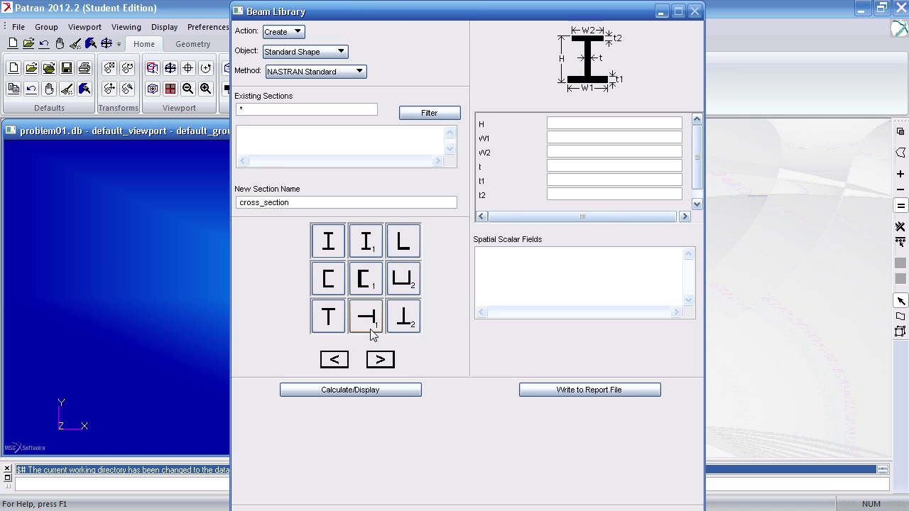
pyautogui.click(380, 359)
pyautogui.click(367, 317)
# Set both the width W and the height H of the rectangular section to .5
pyautogui.click(594, 123)
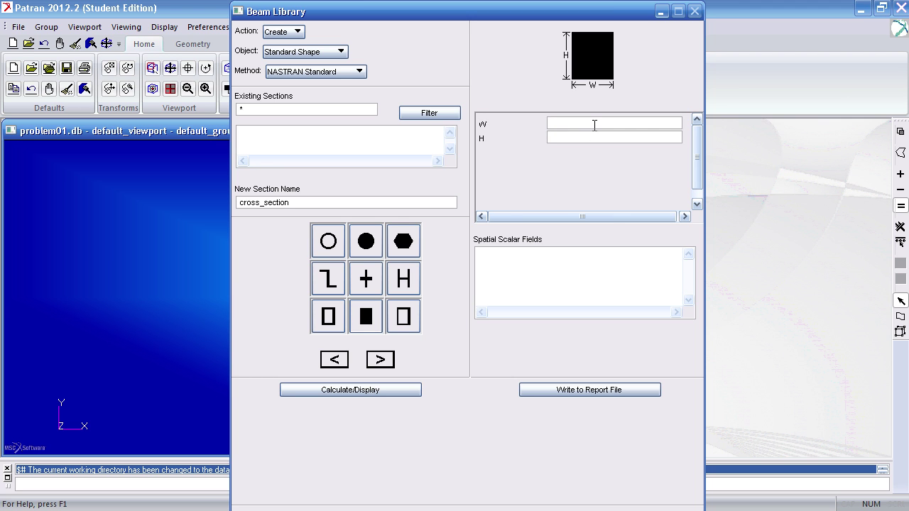
pyautogui.write('.5')
pyautogui.press('Tab')
pyautogui.write('.5')
pyautogui.moveTo(713, 23); pyautogui.dragTo(759, 24)
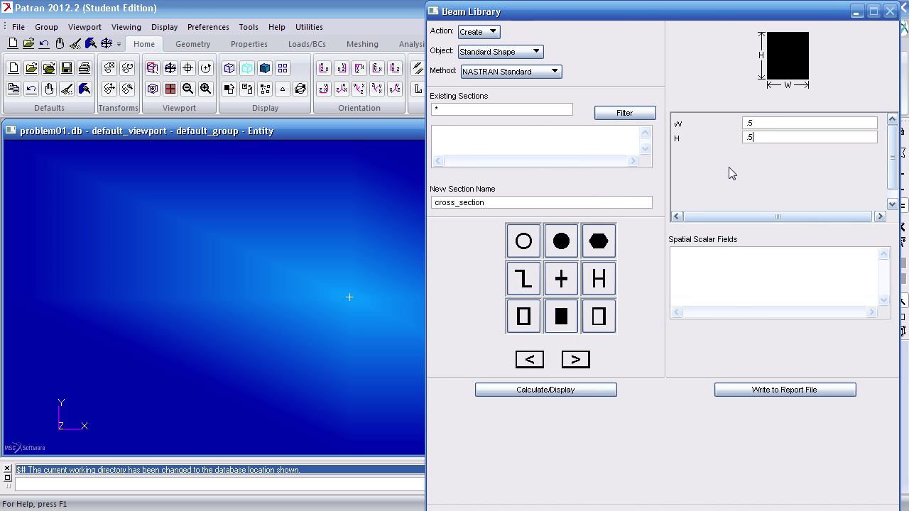
# Calculate and display the section properties of cross_section and examine its area and moments of inertia
pyautogui.click(557, 393)
pyautogui.moveTo(51, 139); pyautogui.dragTo(303, 258)
pyautogui.moveTo(370, 258); pyautogui.dragTo(137, 186)
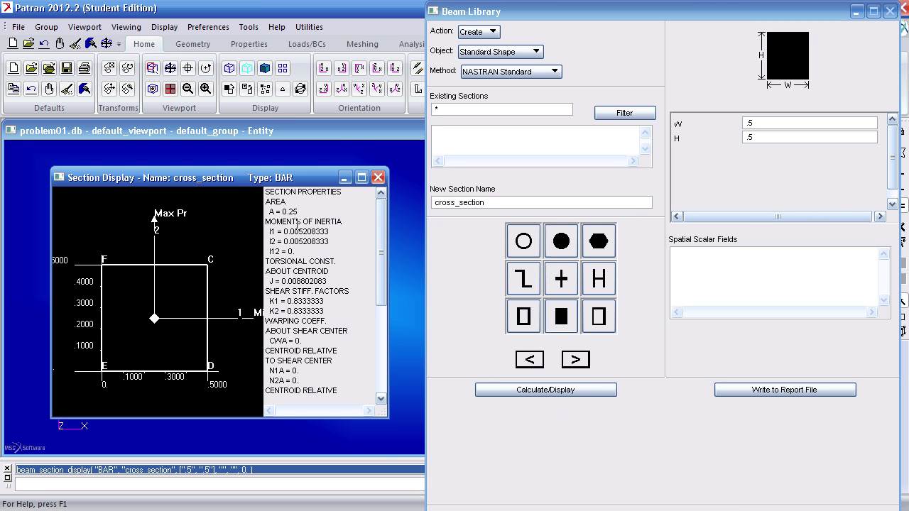
pyautogui.moveTo(281, 201); pyautogui.dragTo(298, 212)
pyautogui.moveTo(340, 239); pyautogui.dragTo(284, 230)
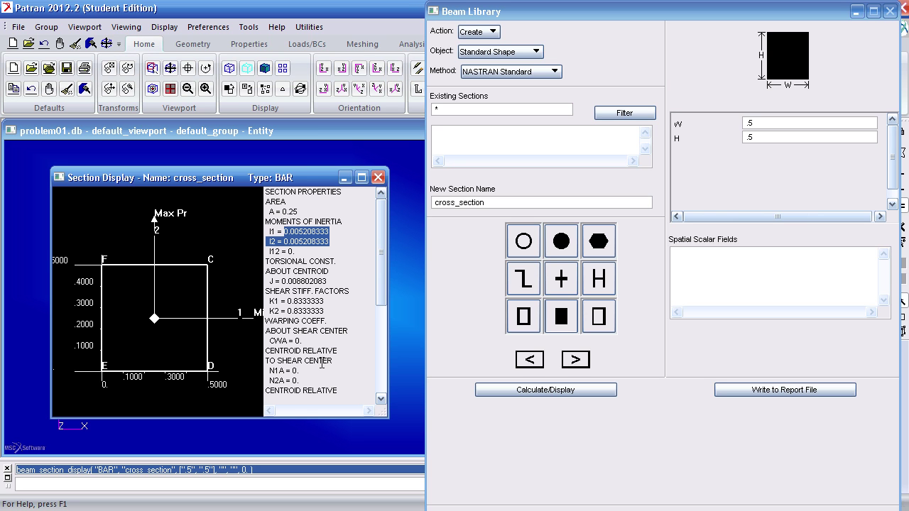
# Create the cross_section beam section and close the Beam Library
pyautogui.click(703, 257)
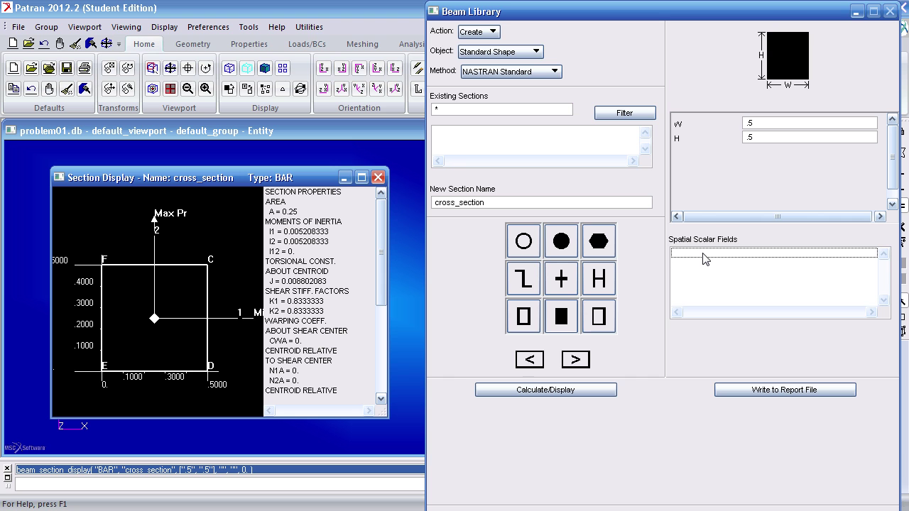
pyautogui.press('Tab')
pyautogui.press('Tab')
pyautogui.press('Tab')
pyautogui.press('Return')
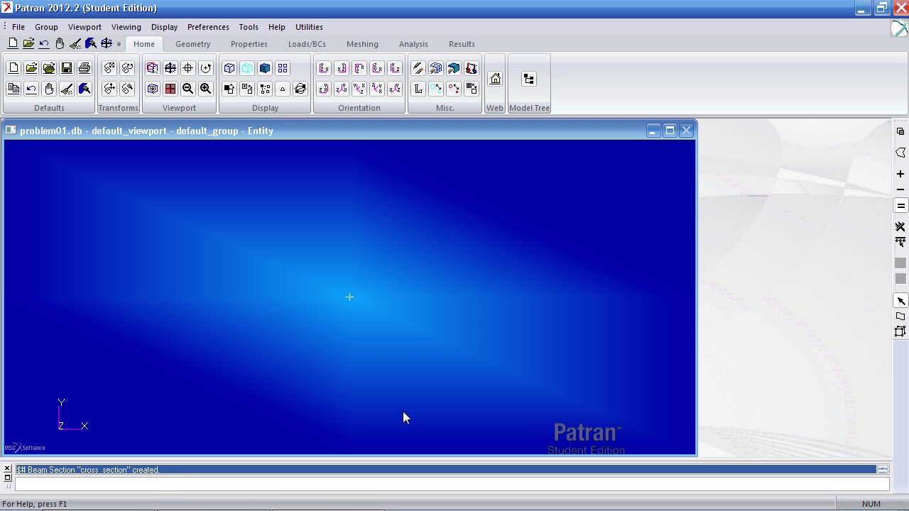
# Create a vertical line curve with the XYZ method, using vector <0,7,0> from origin [0 0 0]
pyautogui.click(196, 51)
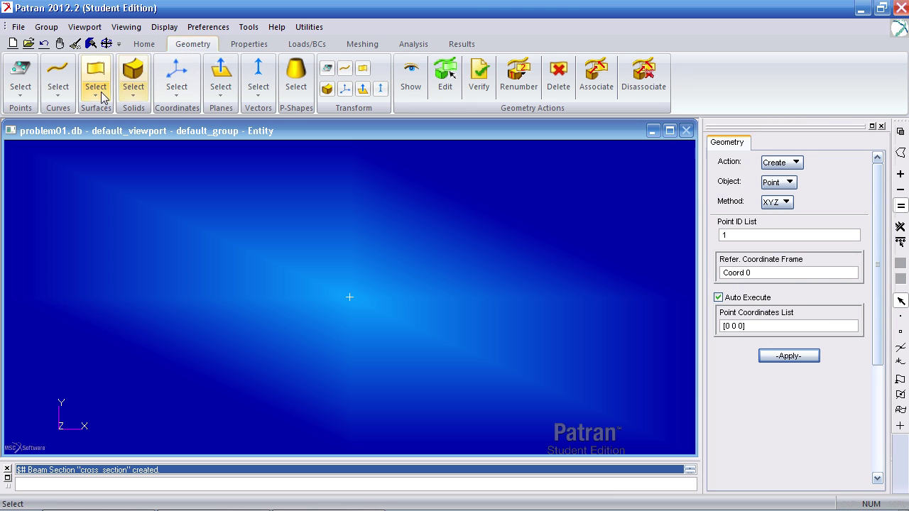
pyautogui.click(58, 89)
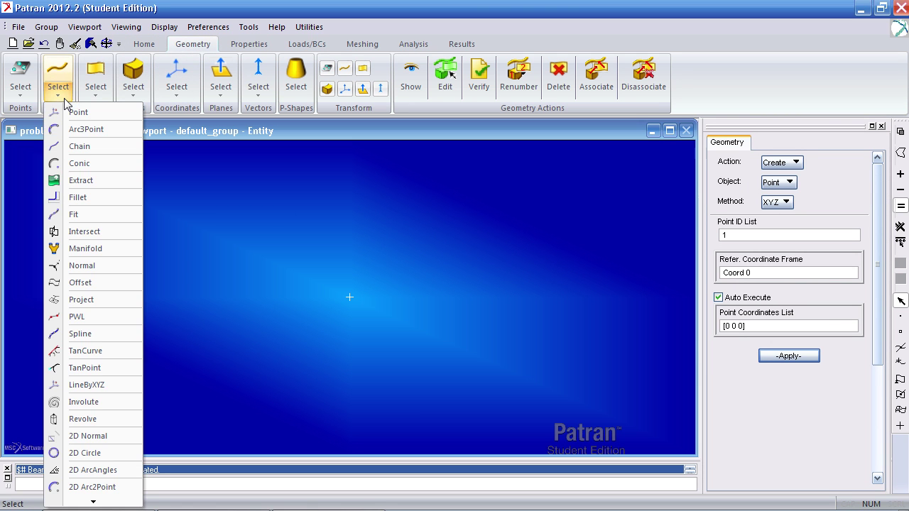
pyautogui.click(86, 385)
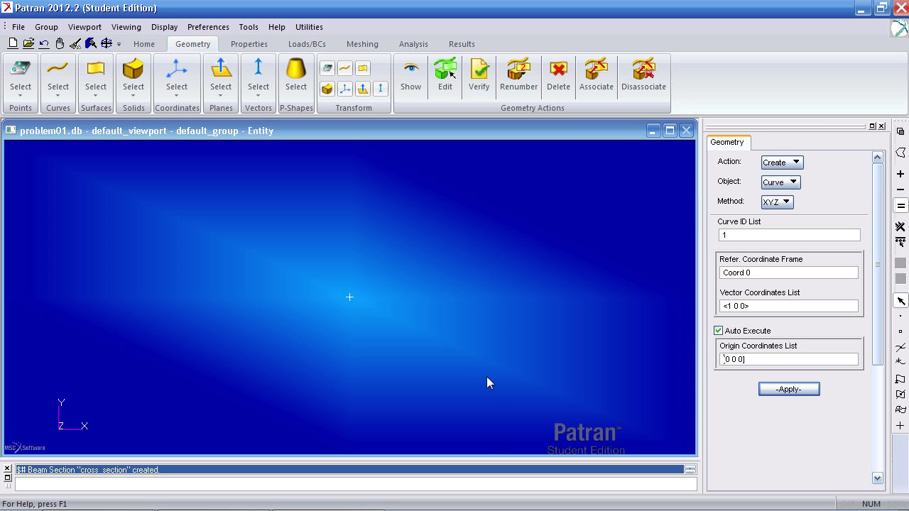
pyautogui.click(732, 307)
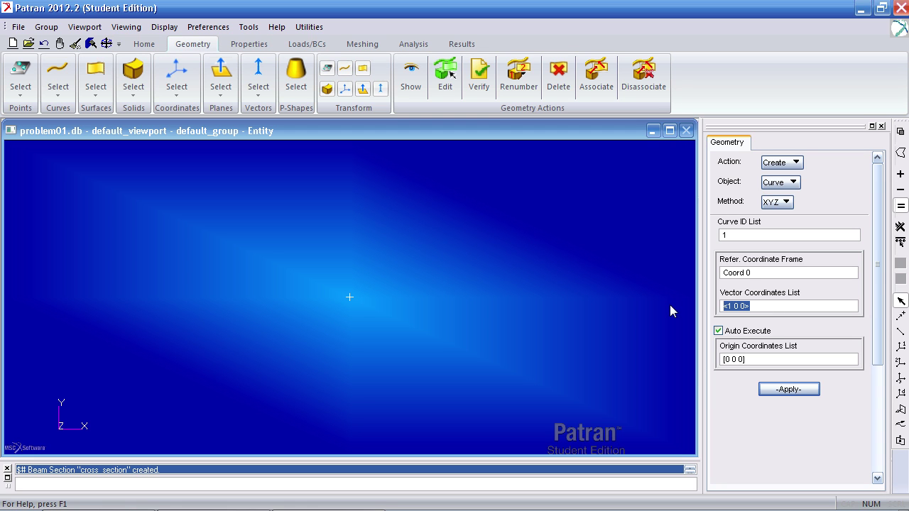
pyautogui.write('<0 7 0')
pyautogui.moveTo(757, 306); pyautogui.dragTo(713, 310)
pyautogui.write('<0')
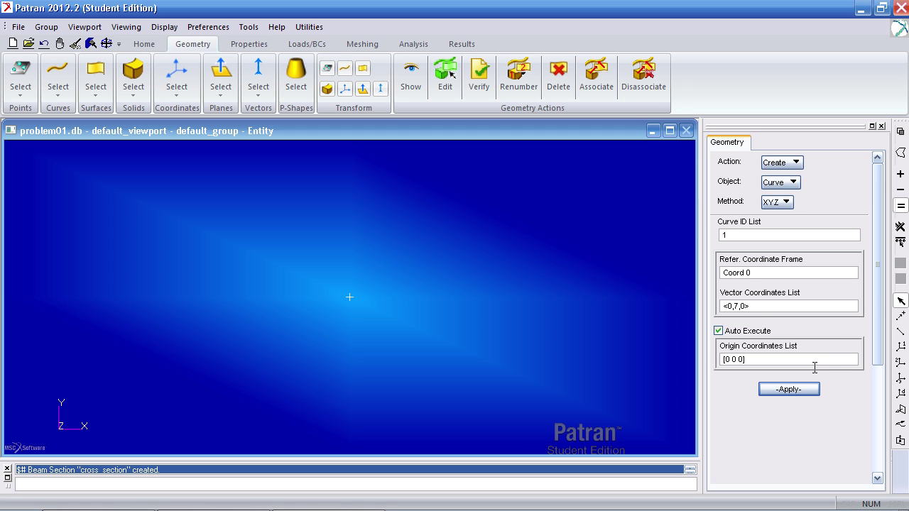
pyautogui.click(805, 390)
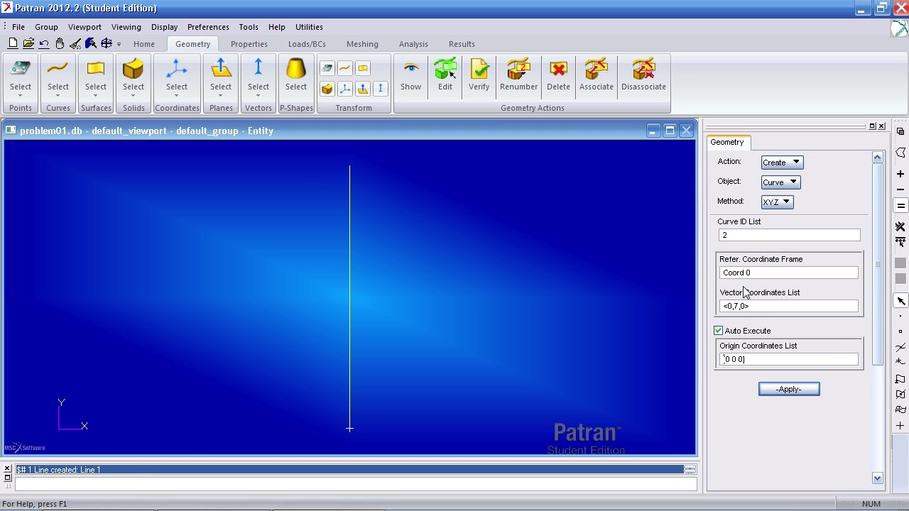
# Create two consecutive horizontal lines with vector <2,0,0>, starting from the upper end of the vertical line
pyautogui.hotkey('shift', 'Tab')
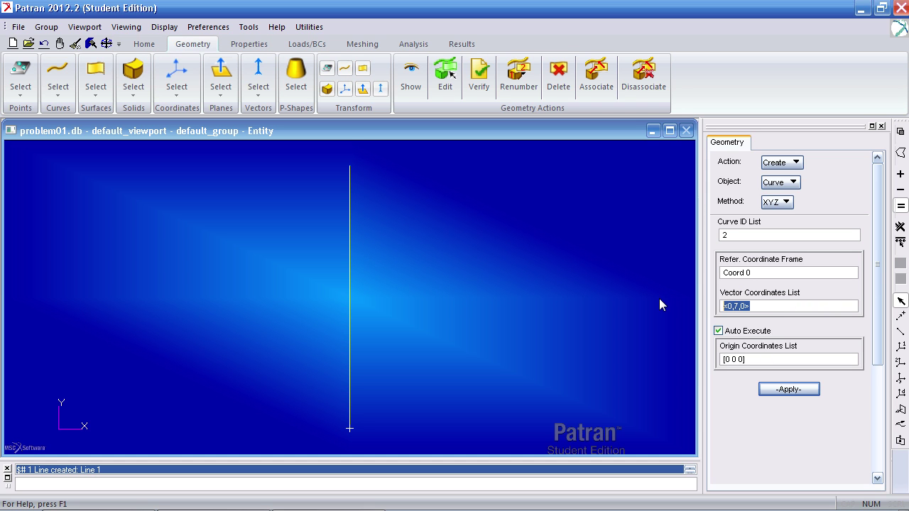
pyautogui.write('<2,0,0>')
pyautogui.click(790, 358)
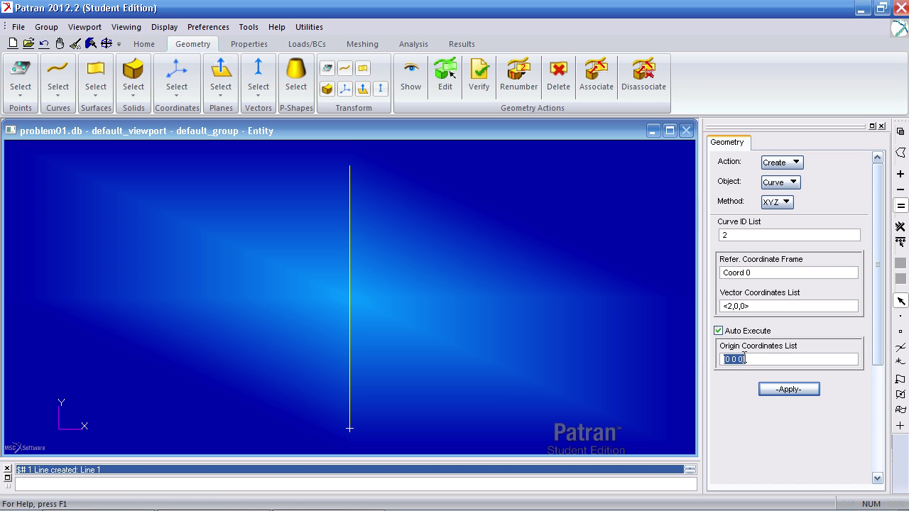
pyautogui.click(350, 168)
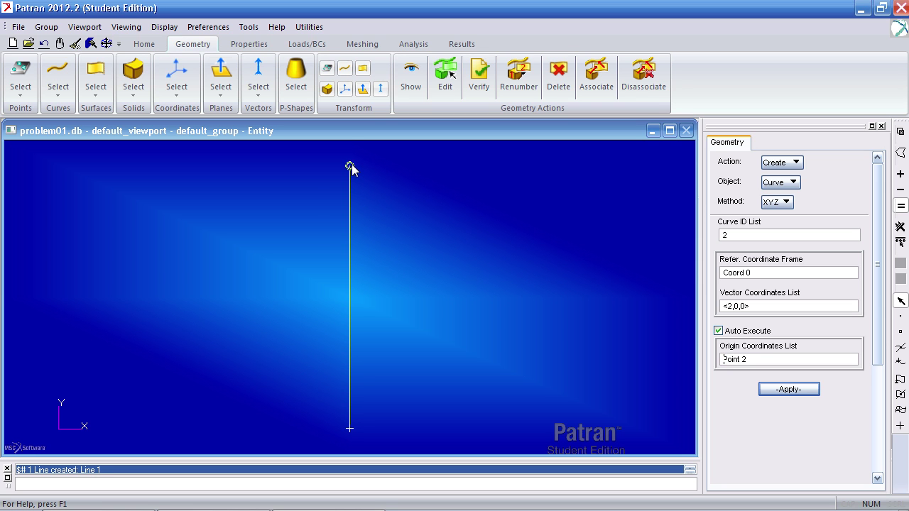
pyautogui.click(388, 168)
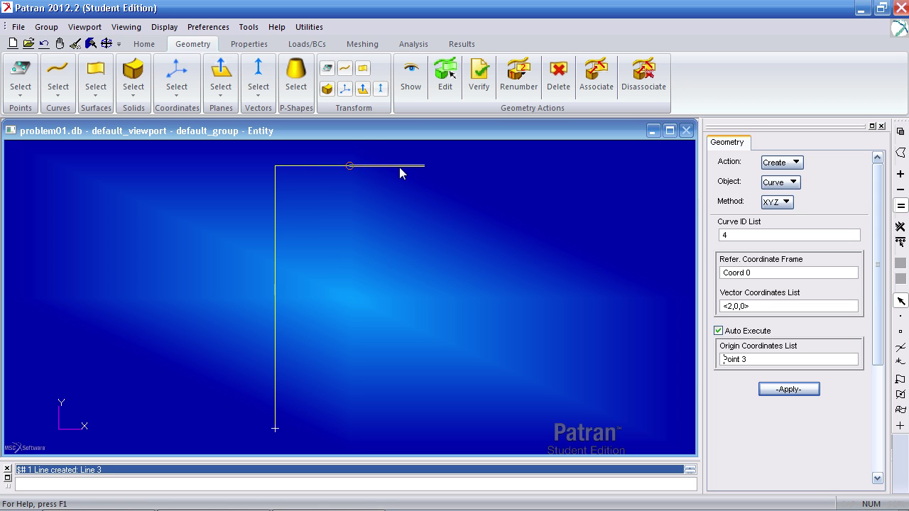
# Create the second vertical line with vector <0 -10 0>, starting at the free end of the horizontal member
pyautogui.click(761, 305)
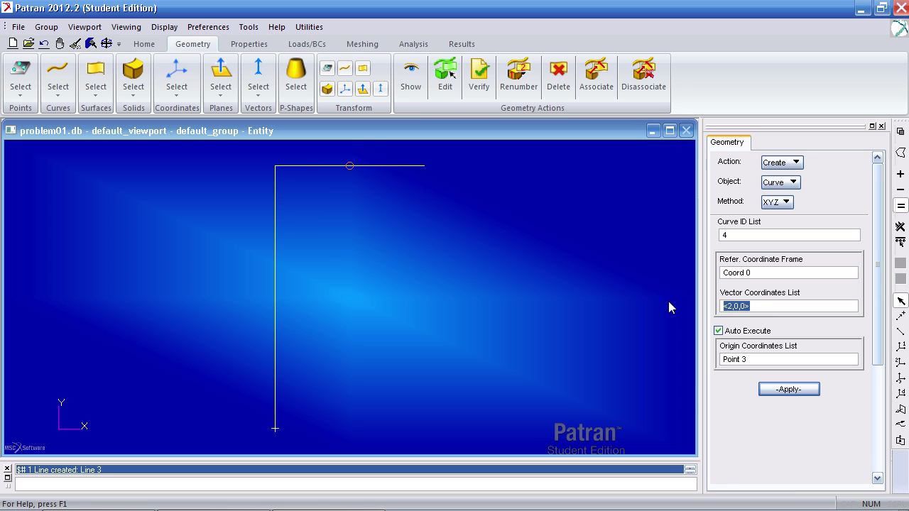
pyautogui.write('<0 -10 0>')
pyautogui.click(751, 358)
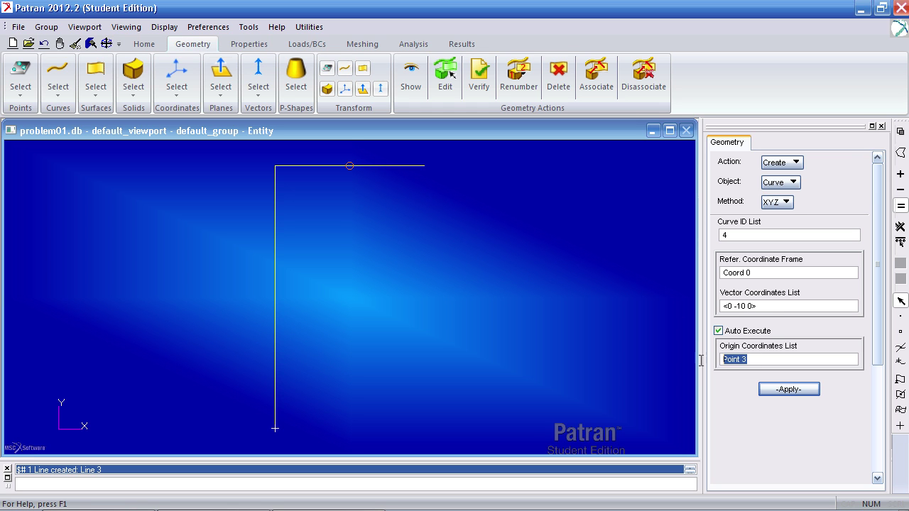
pyautogui.click(424, 166)
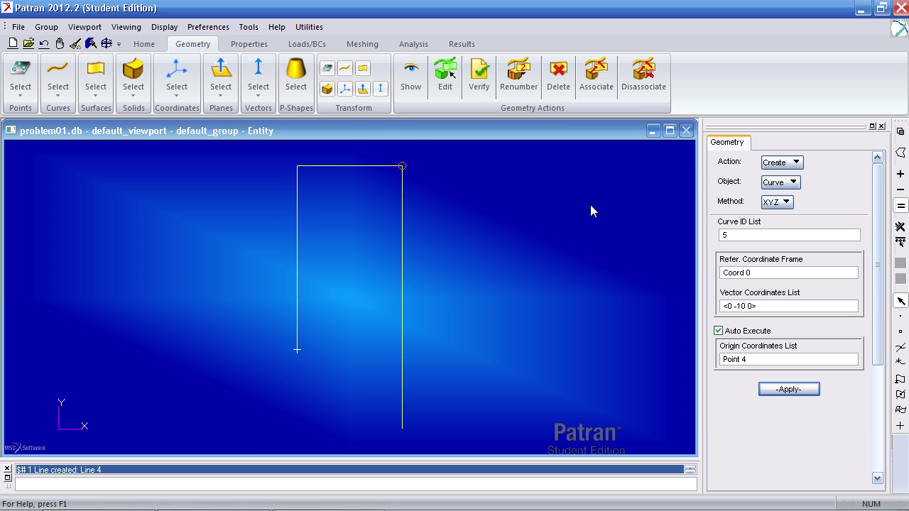
# Create an isotropic linear elastic material named mat with an elastic modulus of 1e7
pyautogui.click(248, 45)
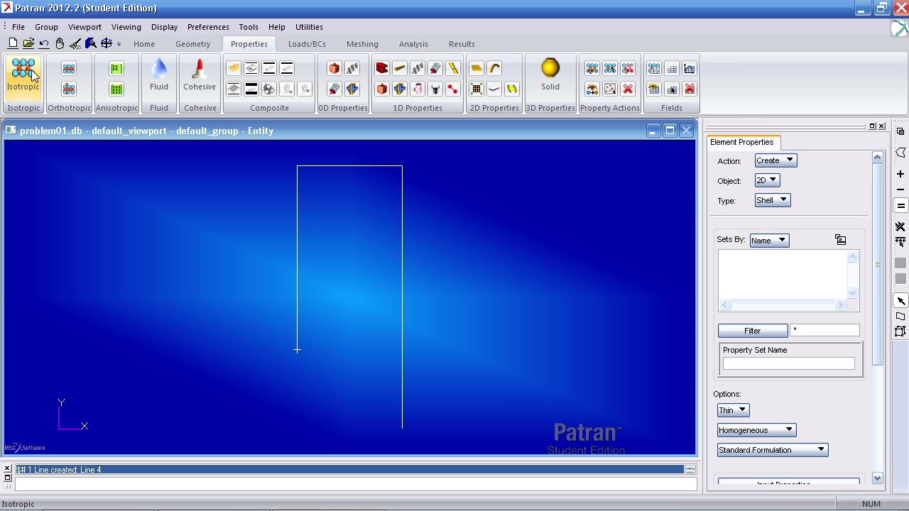
pyautogui.click(23, 71)
pyautogui.scroll(-2, 876, 275)
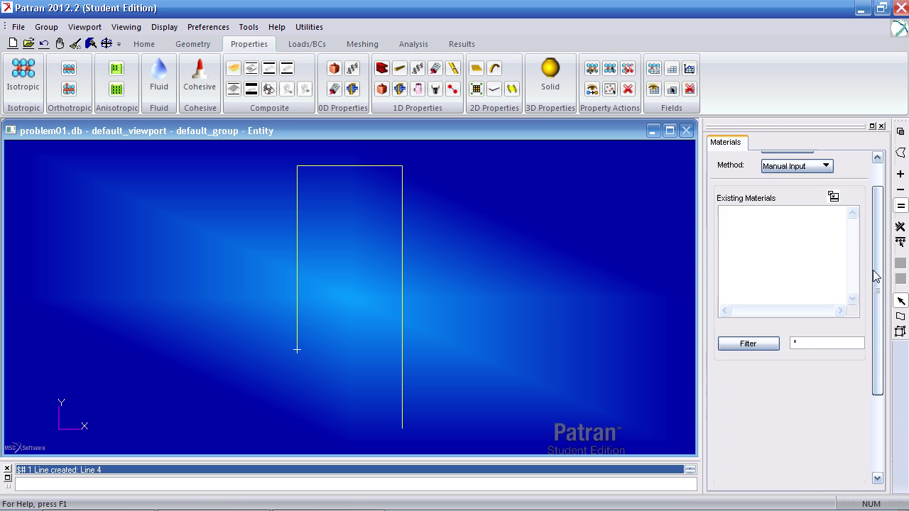
pyautogui.scroll(-5, 876, 275)
pyautogui.click(786, 278)
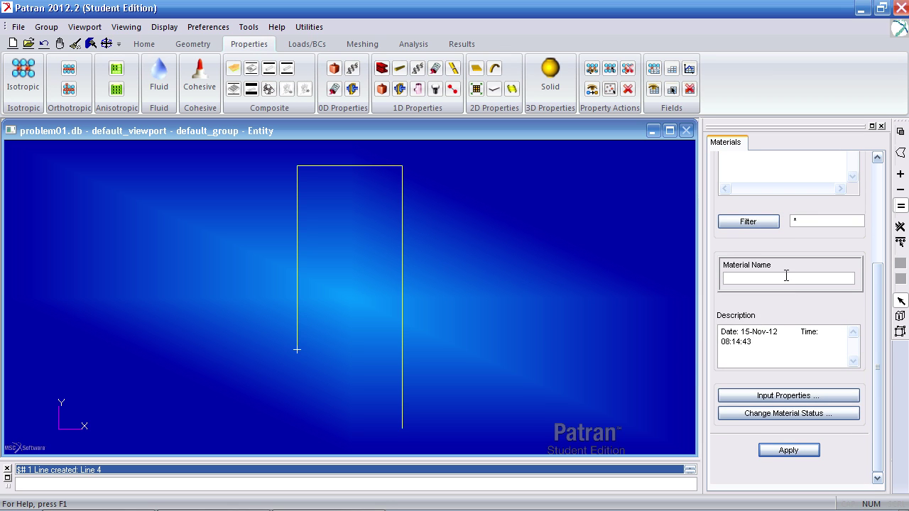
pyautogui.write('mat')
pyautogui.click(800, 396)
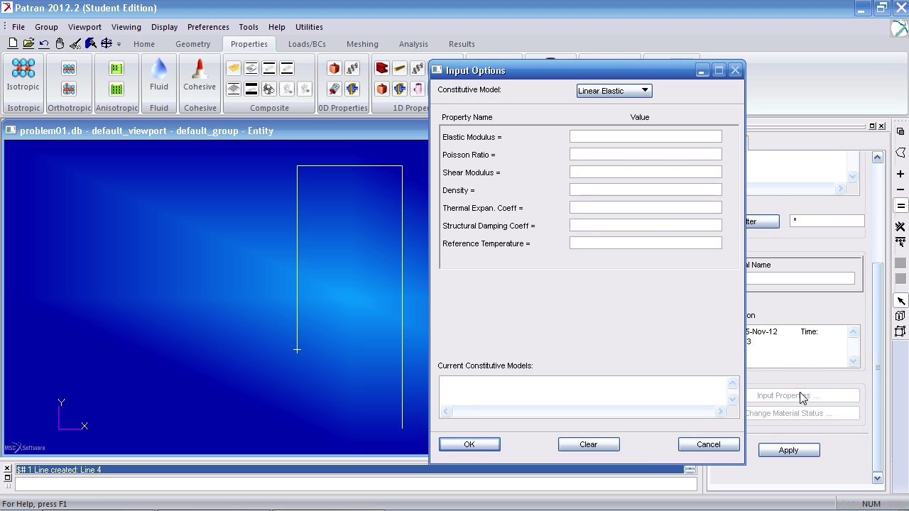
pyautogui.click(626, 137)
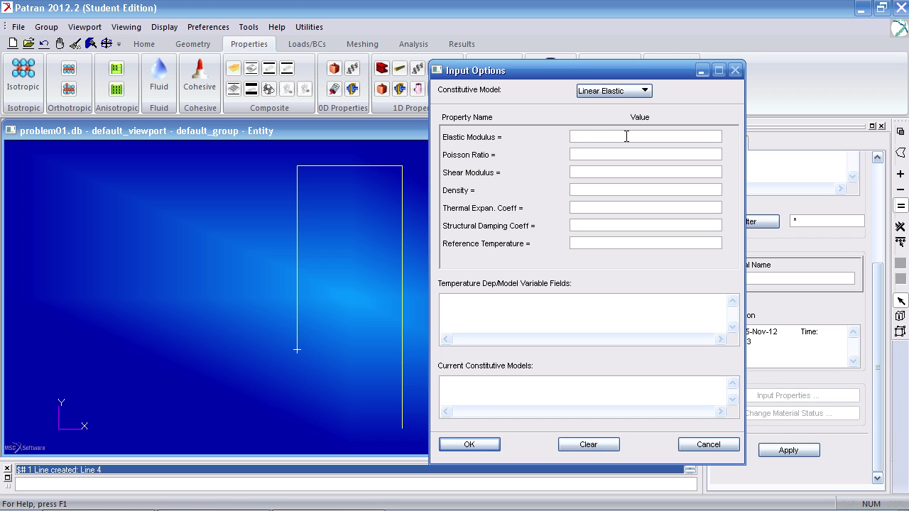
pyautogui.write('1e7')
pyautogui.click(470, 444)
pyautogui.click(781, 456)
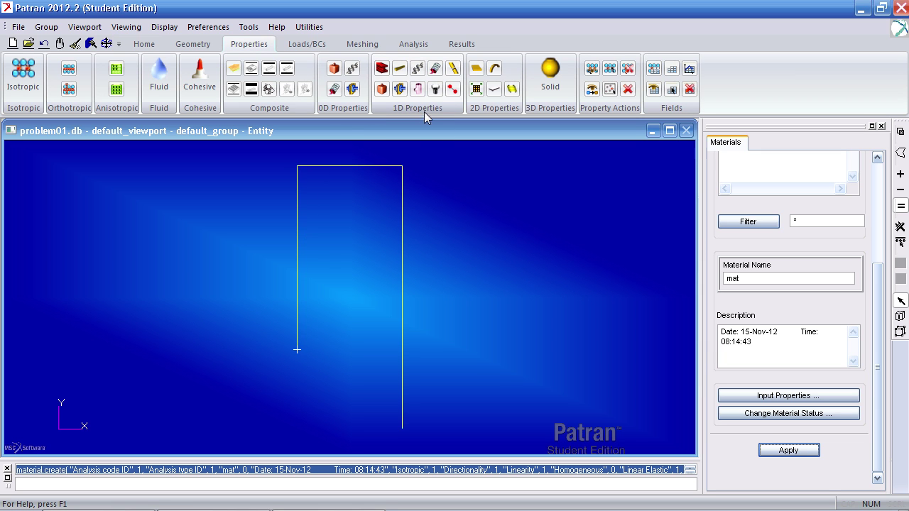
# Start a 1D beam element property set named vertical_curves with the General Section option
pyautogui.click(382, 70)
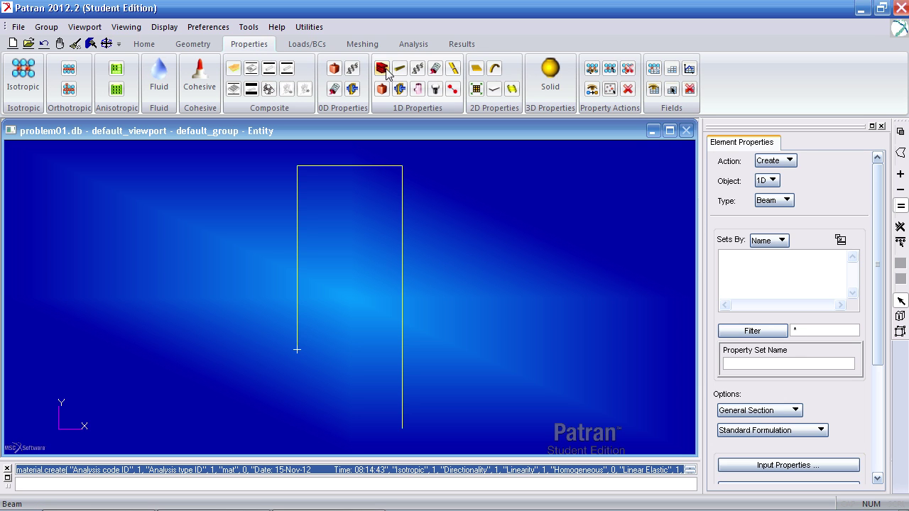
pyautogui.moveTo(883, 305); pyautogui.dragTo(877, 386)
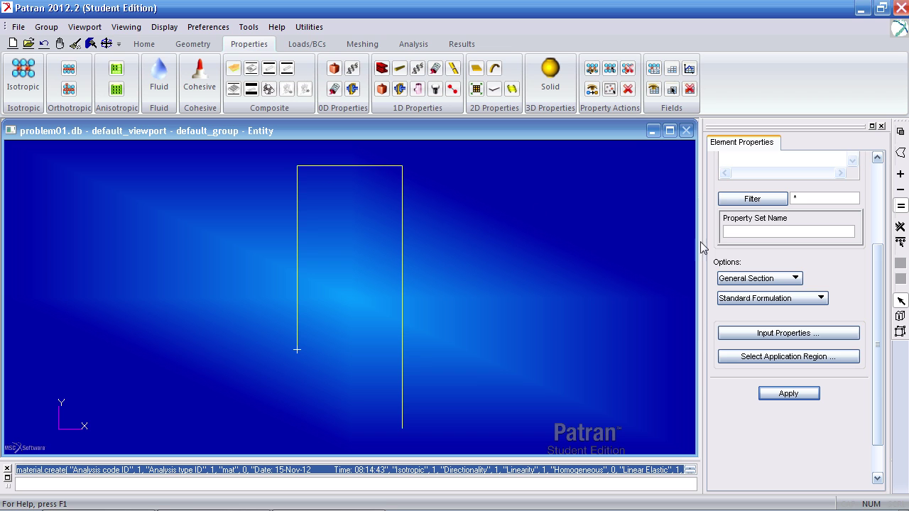
pyautogui.click(743, 227)
pyautogui.write('vertical_curves')
# Set the beam's input properties to section cross_section, material mat and bar orientation <1 0 0>
pyautogui.click(767, 332)
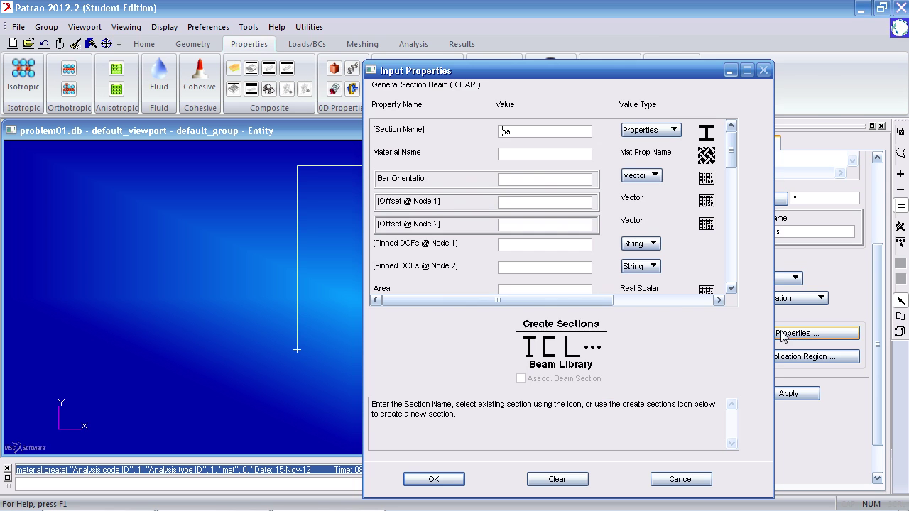
pyautogui.click(707, 137)
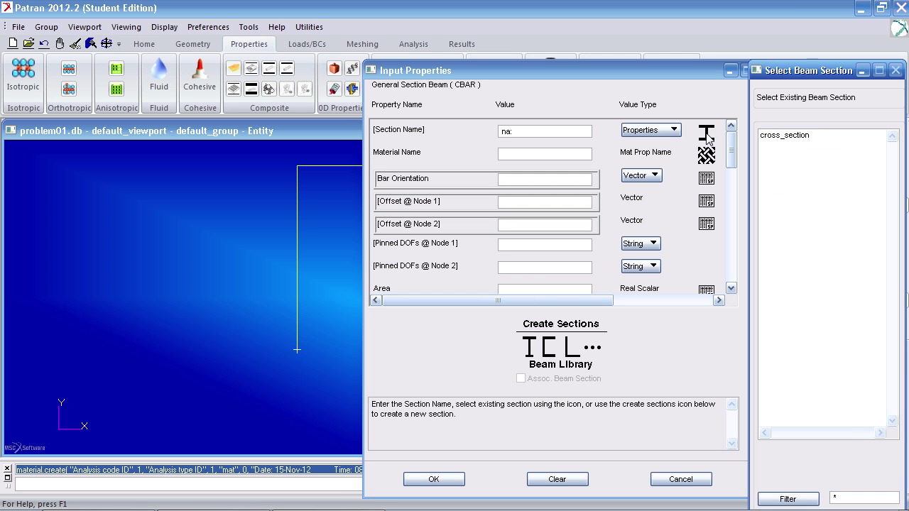
pyautogui.click(783, 139)
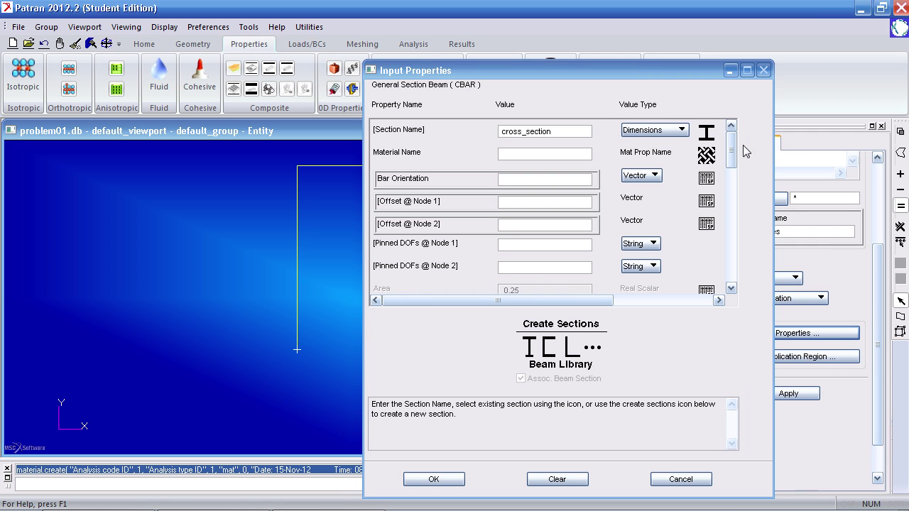
pyautogui.click(706, 156)
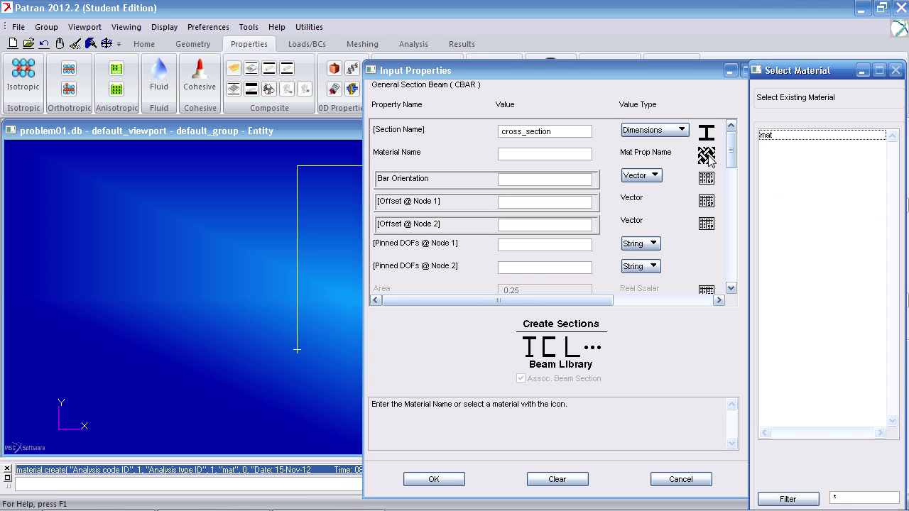
pyautogui.click(769, 136)
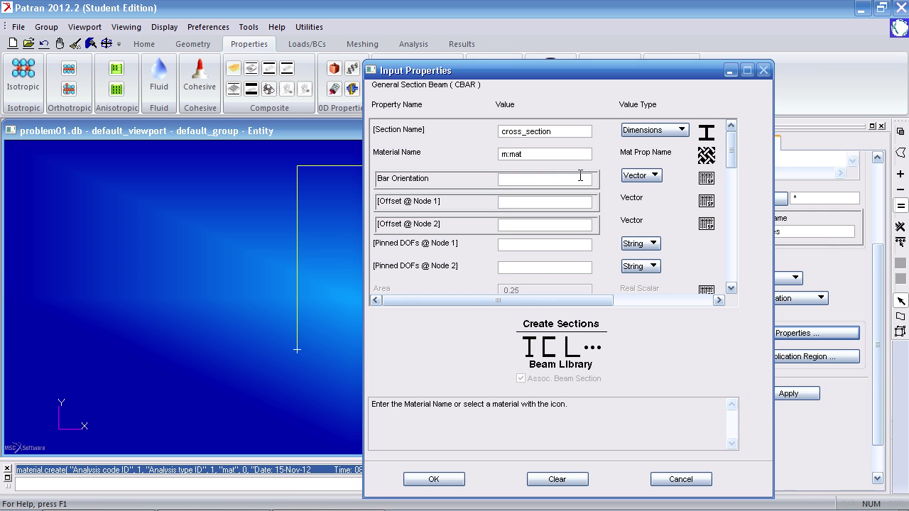
pyautogui.click(574, 177)
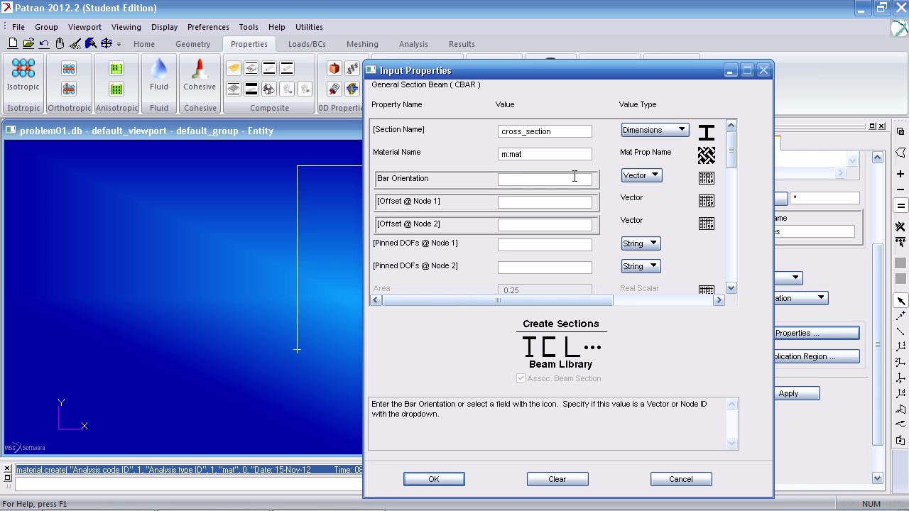
pyautogui.write('<1 0 0>')
pyautogui.click(433, 480)
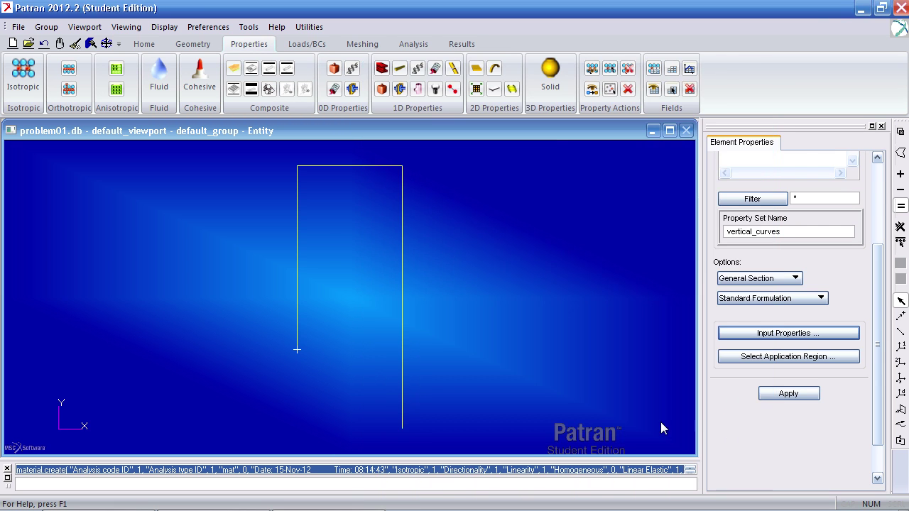
# Add both vertical curves to the application region of vertical_curves and create the property set
pyautogui.click(752, 357)
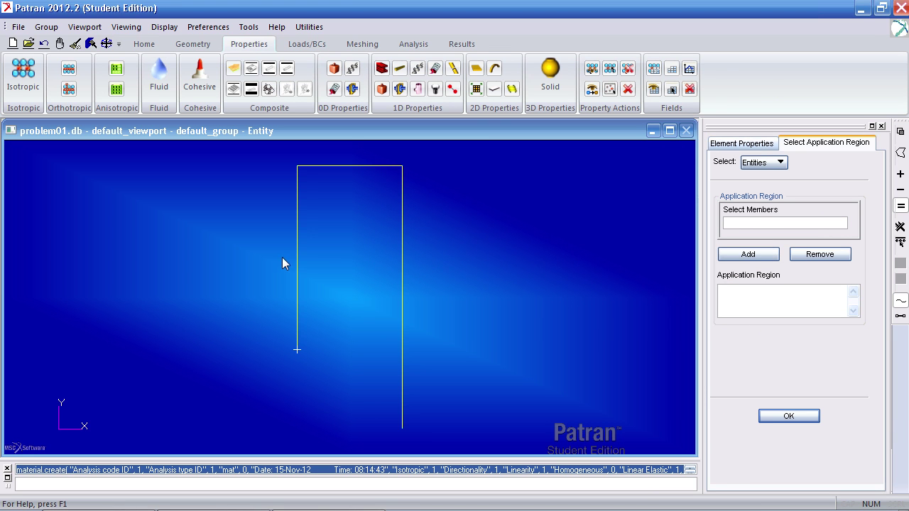
pyautogui.moveTo(449, 235); pyautogui.dragTo(224, 272)
pyautogui.click(727, 257)
pyautogui.click(787, 416)
pyautogui.click(789, 394)
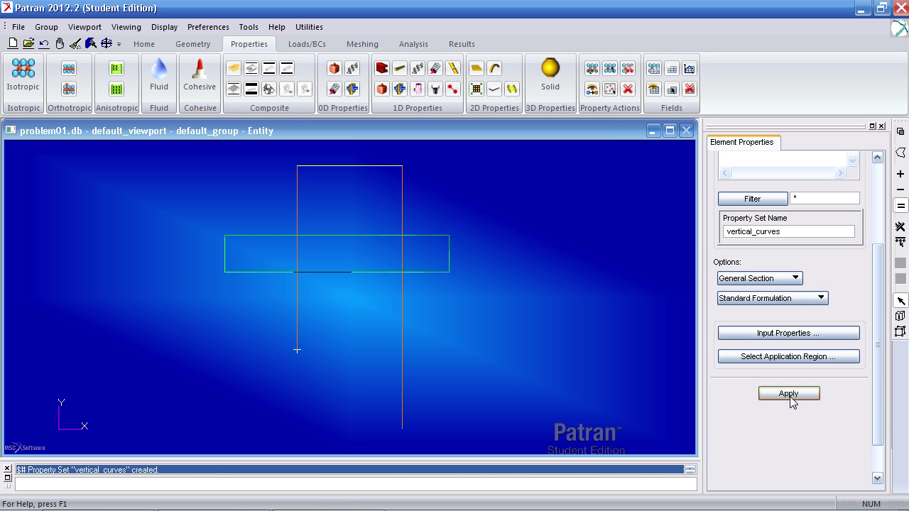
# Define a new beam property set named horizontal_curves with its bar orientation set to <0 1 0>
pyautogui.moveTo(753, 232); pyautogui.dragTo(696, 239)
pyautogui.write('horizon')
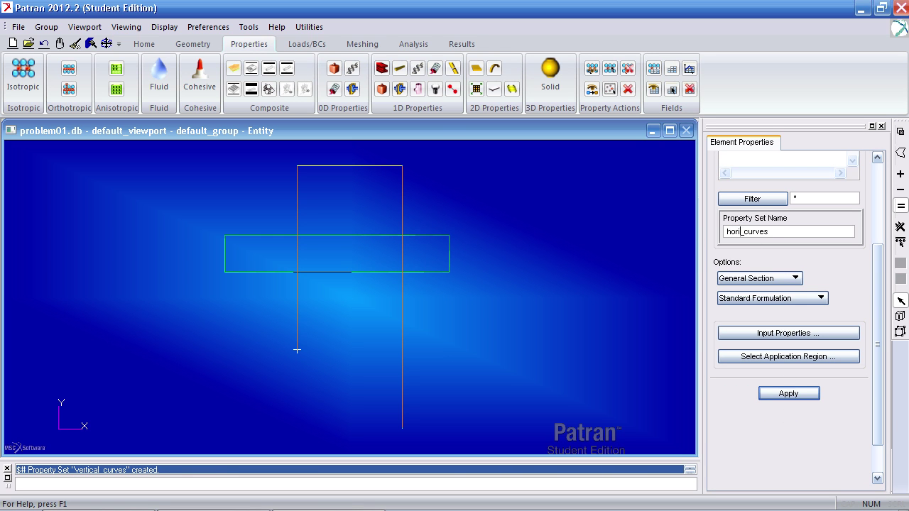
pyautogui.write('tal')
pyautogui.click(754, 331)
pyautogui.moveTo(531, 178); pyautogui.dragTo(497, 183)
pyautogui.write('<0 1 0>')
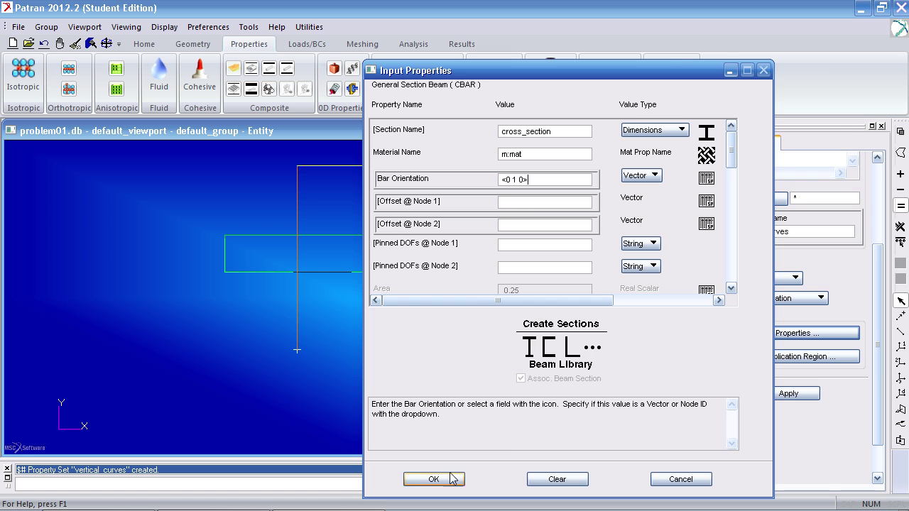
pyautogui.click(447, 478)
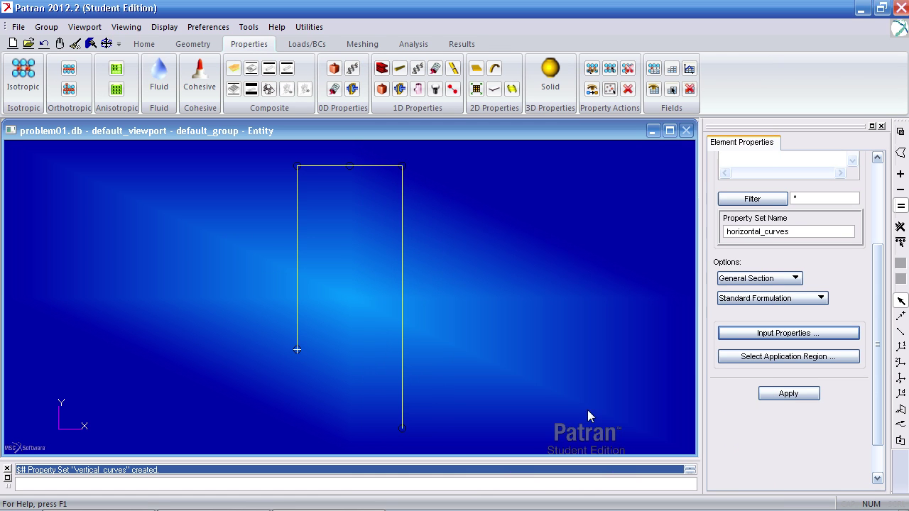
# Add the two horizontal curves, Curve 2 3, to the application region and create the horizontal_curves property set
pyautogui.click(734, 357)
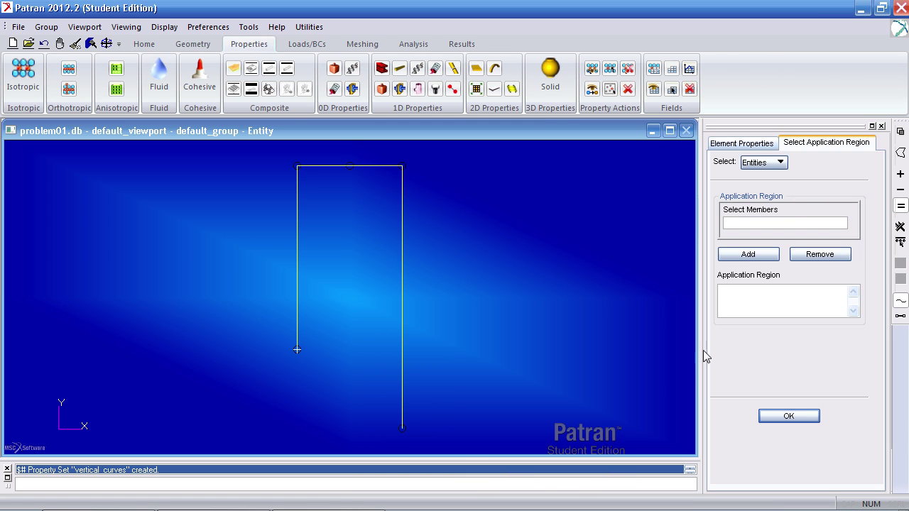
pyautogui.moveTo(296, 157); pyautogui.dragTo(377, 186)
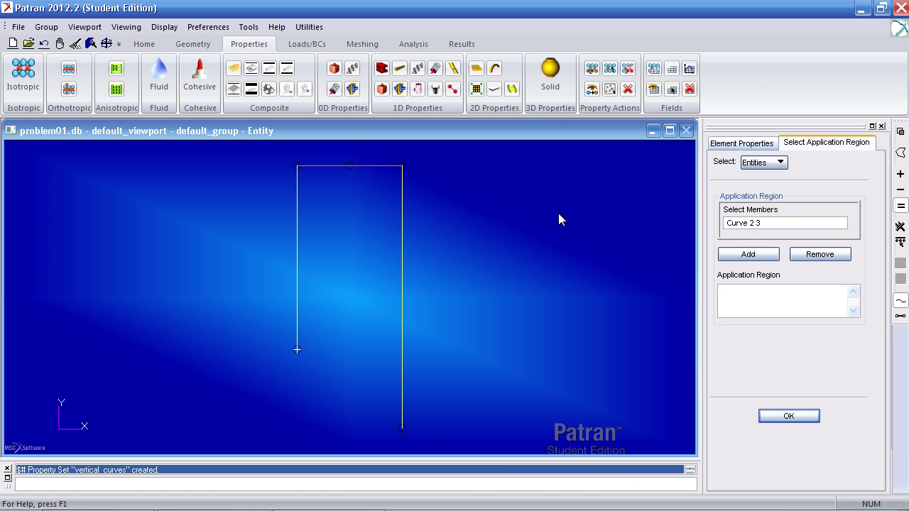
pyautogui.click(739, 256)
pyautogui.click(789, 416)
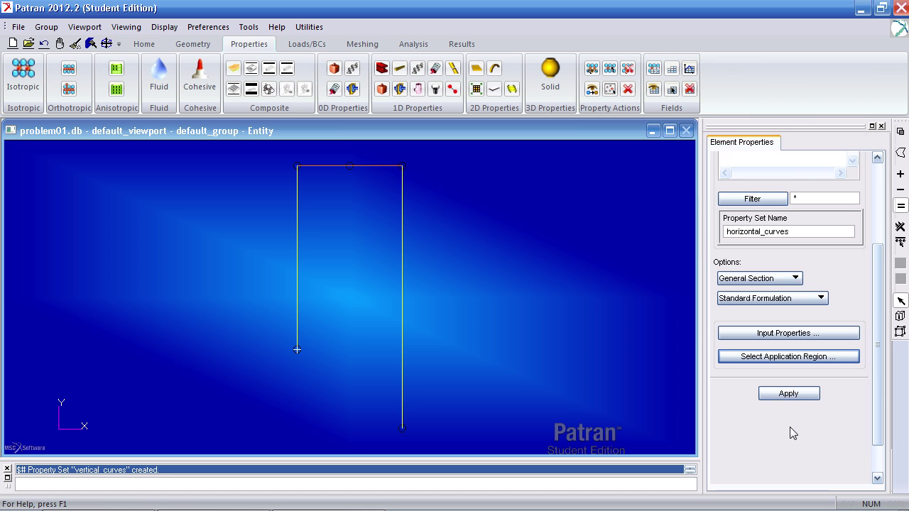
pyautogui.click(788, 396)
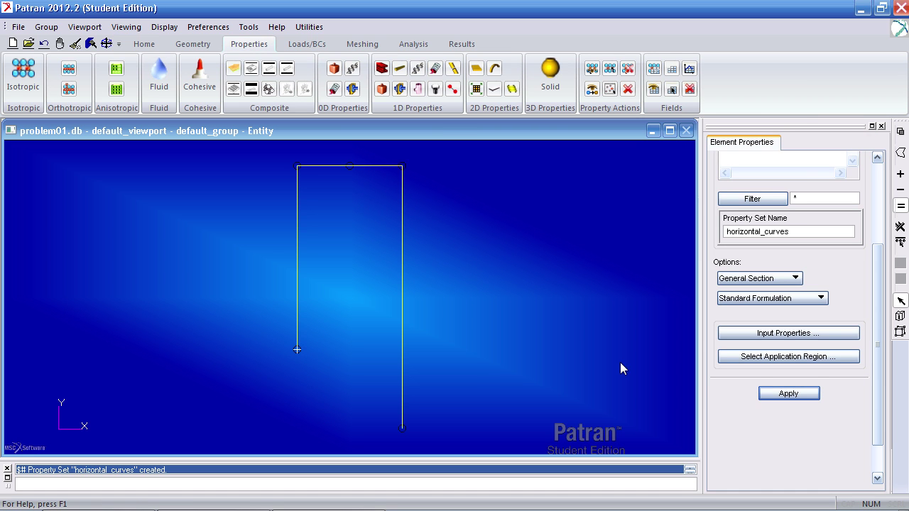
# Start a nodal displacement constraint set named fixed
pyautogui.click(304, 45)
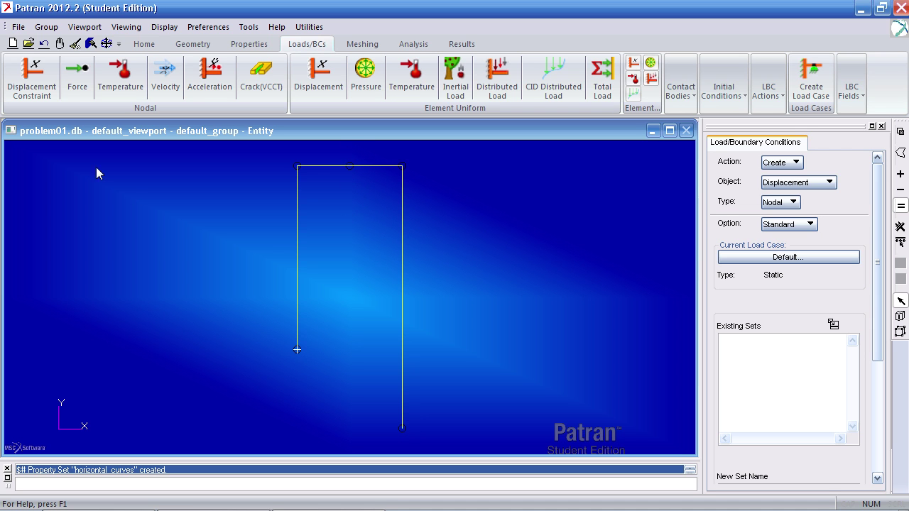
pyautogui.click(44, 95)
pyautogui.scroll(-5, 871, 297)
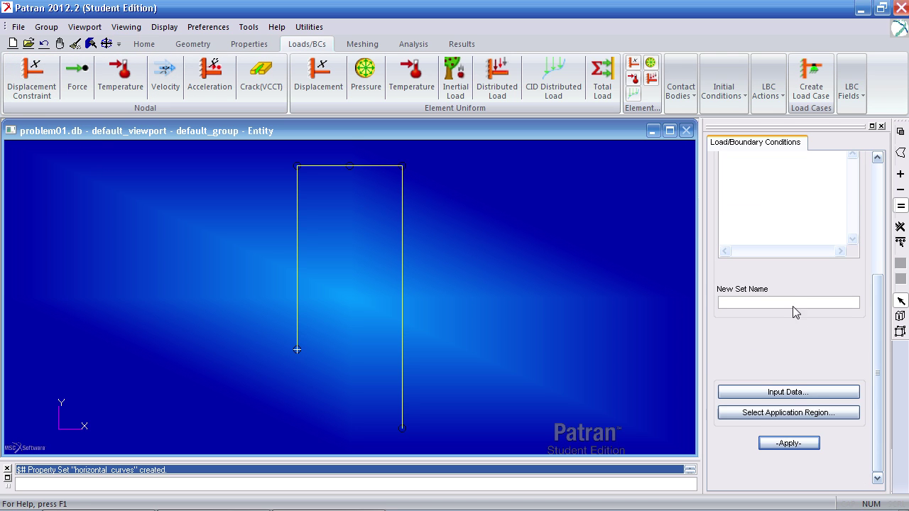
pyautogui.write('fixed')
# Set the constraint's translations to <0 0 0> and its rotations to <0, 0, 0>
pyautogui.press('Tab')
pyautogui.press('Return')
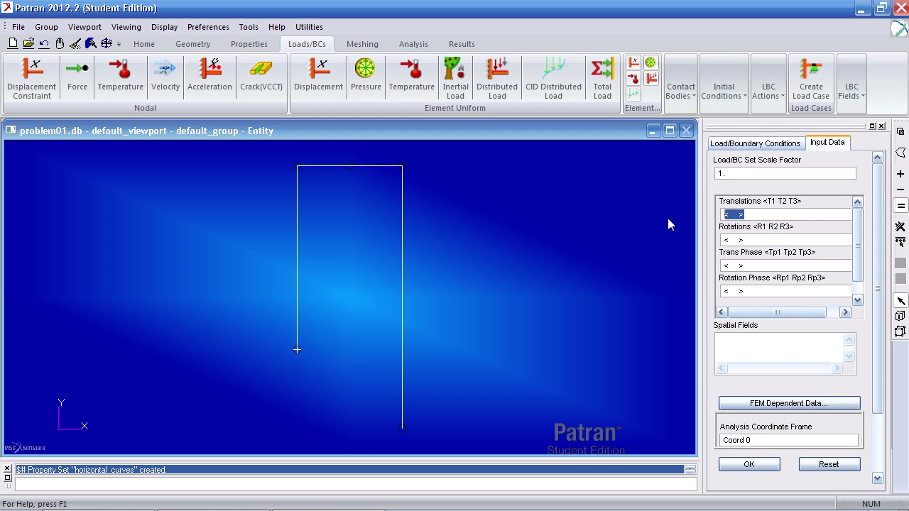
pyautogui.write('<0 0')
pyautogui.press('Tab')
pyautogui.write('<')
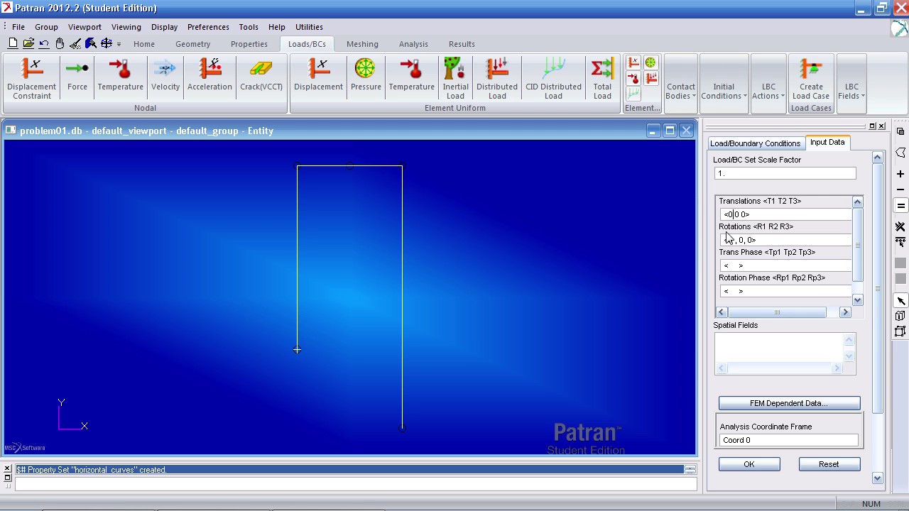
pyautogui.click(757, 467)
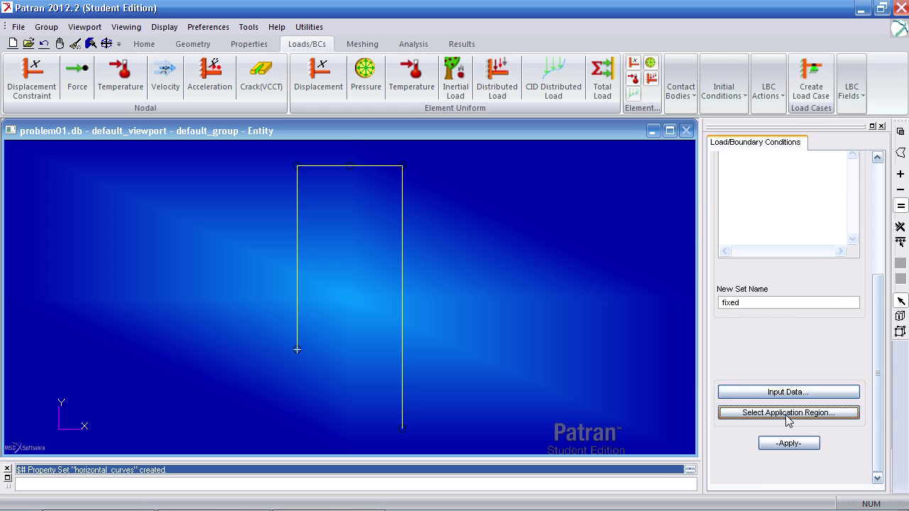
# Pick the lower end point of the longer vertical line, Point 5, for the constraint's application region, filtering for points
pyautogui.click(785, 413)
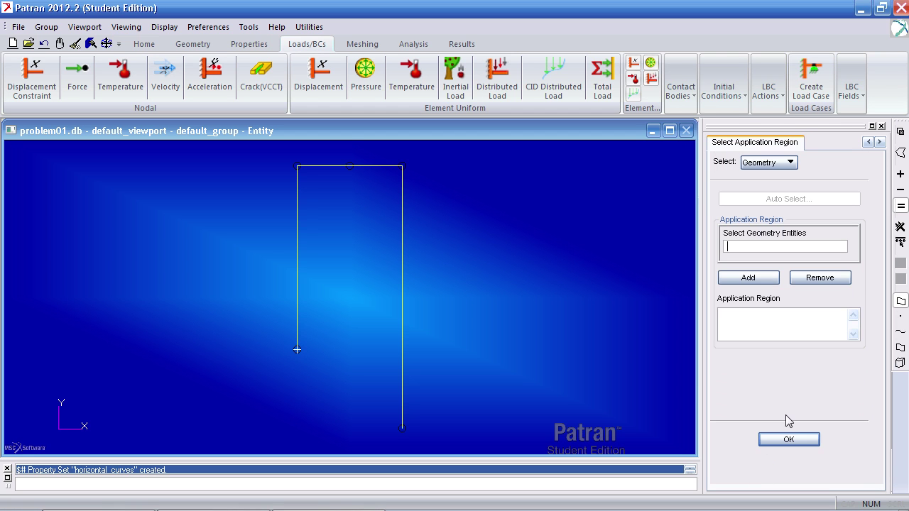
pyautogui.click(900, 321)
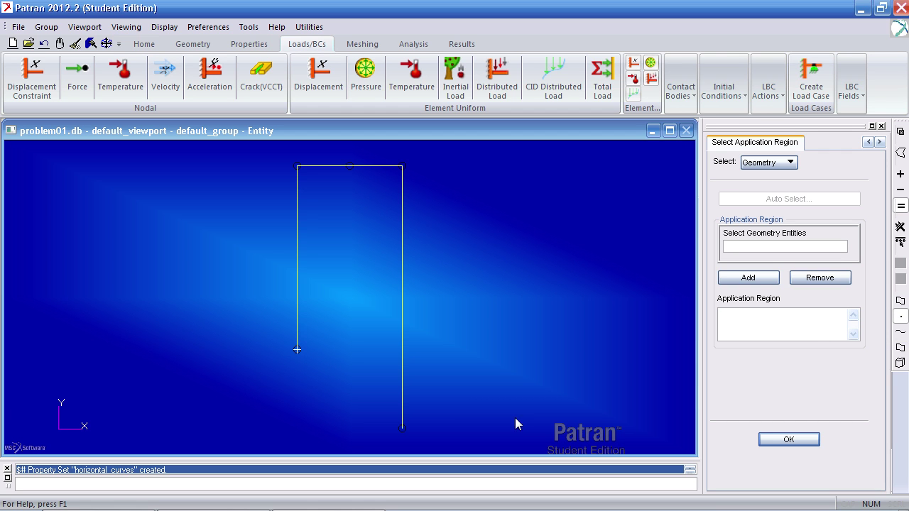
pyautogui.moveTo(403, 427)
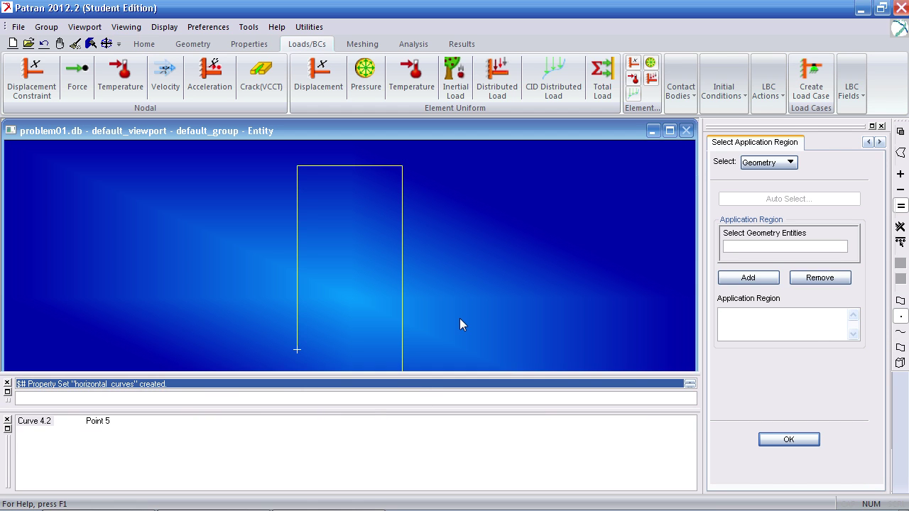
pyautogui.click(402, 434)
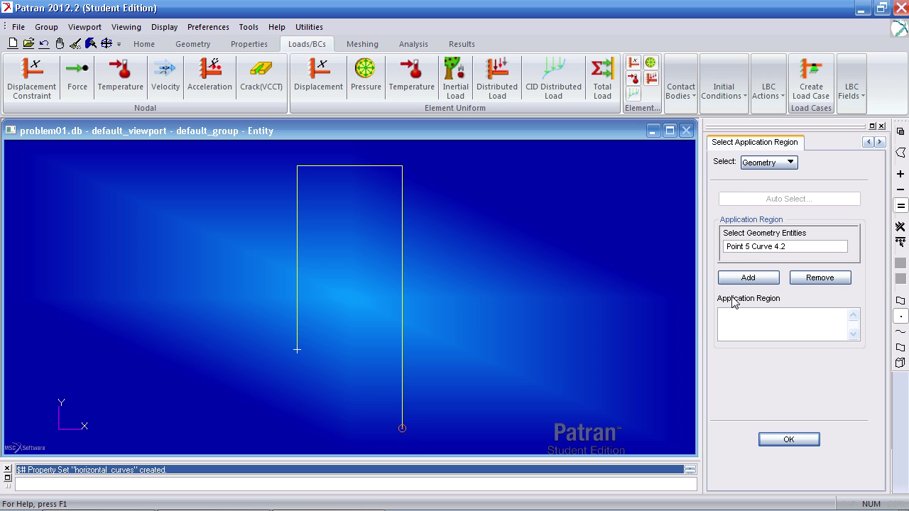
pyautogui.moveTo(754, 248); pyautogui.dragTo(716, 246)
pyautogui.click(754, 248)
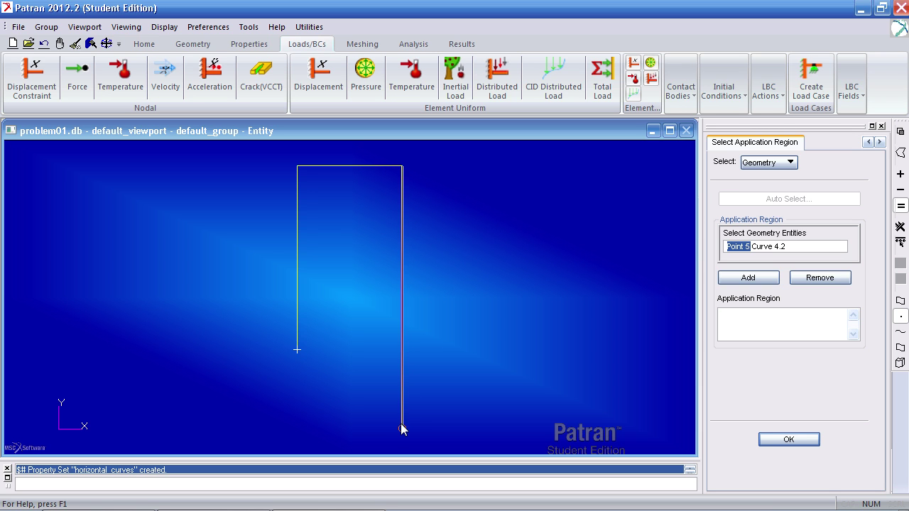
pyautogui.moveTo(747, 246); pyautogui.dragTo(789, 246)
pyautogui.click(801, 247)
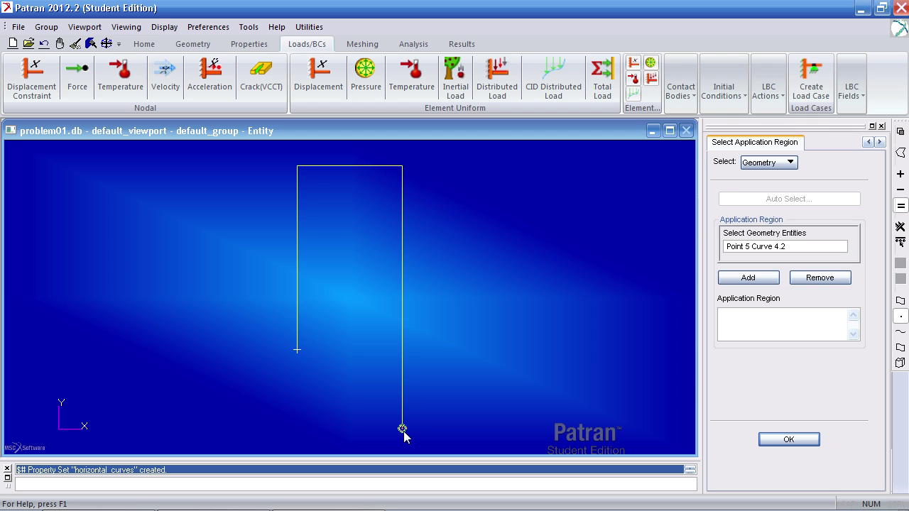
# Add the picked end point to the application region and create the fixed displacement constraint set
pyautogui.click(788, 245)
pyautogui.click(748, 278)
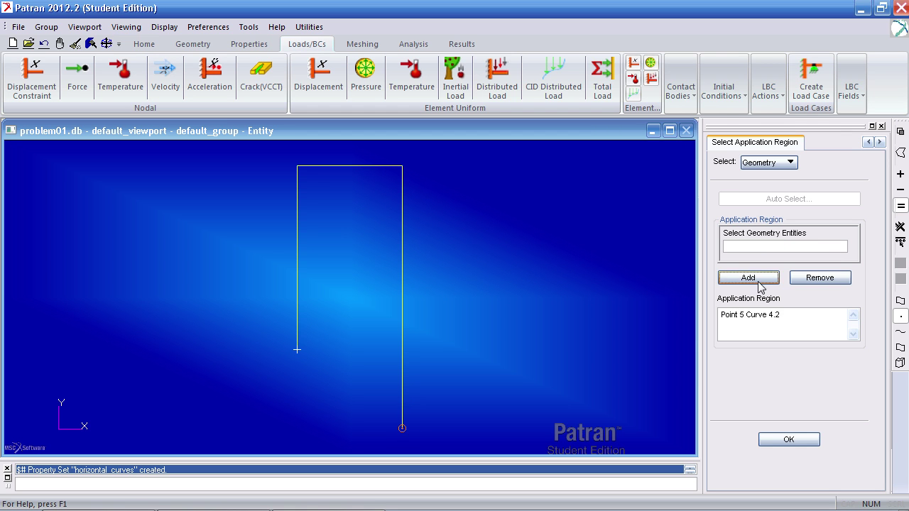
pyautogui.click(791, 441)
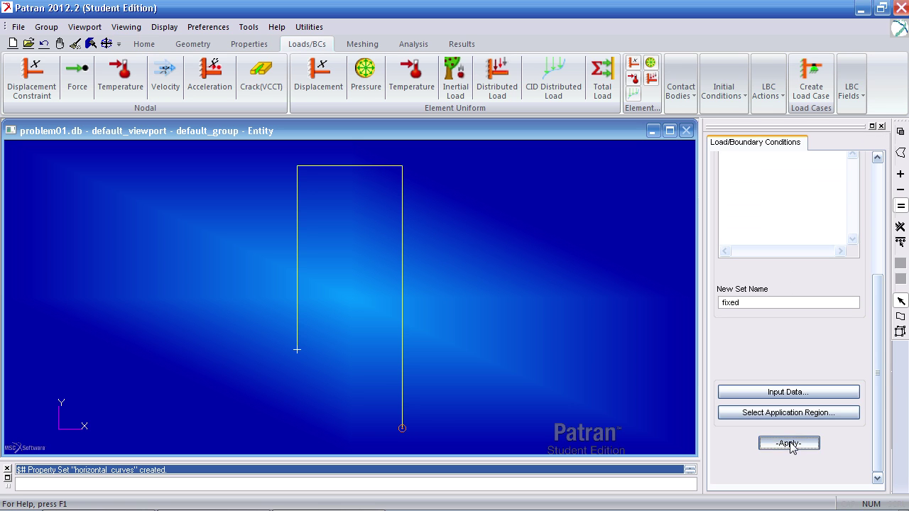
pyautogui.click(789, 443)
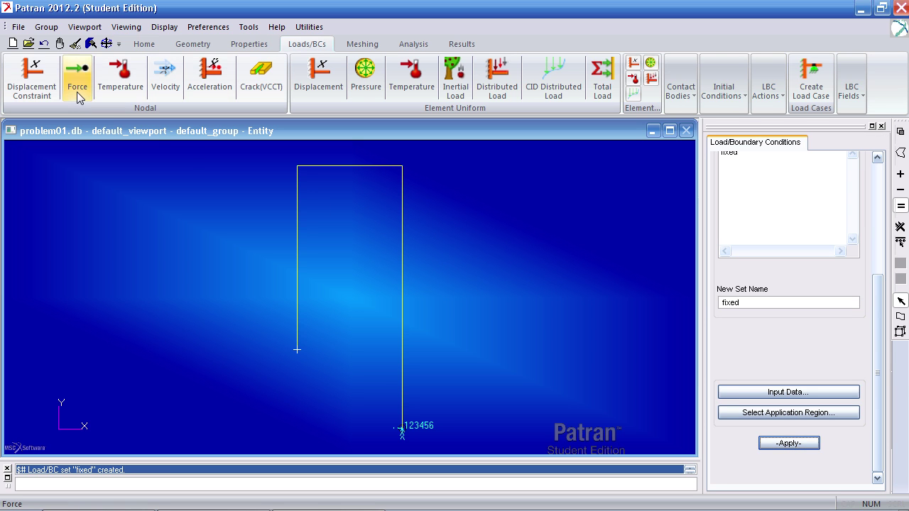
# Start a nodal force set named F and set its force vector to <0,-100,0>
pyautogui.click(74, 86)
pyautogui.click(832, 300)
pyautogui.write('f')
pyautogui.click(805, 392)
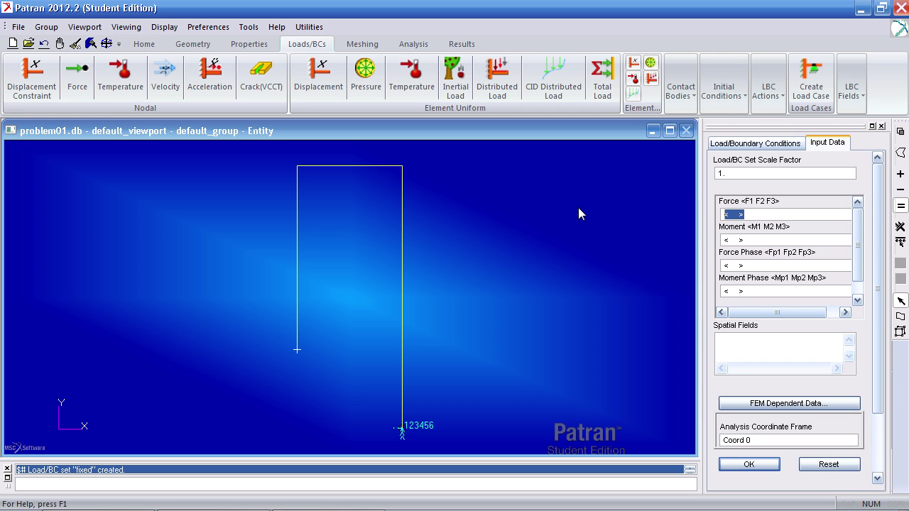
pyautogui.write('<0,-100,0>')
pyautogui.click(749, 464)
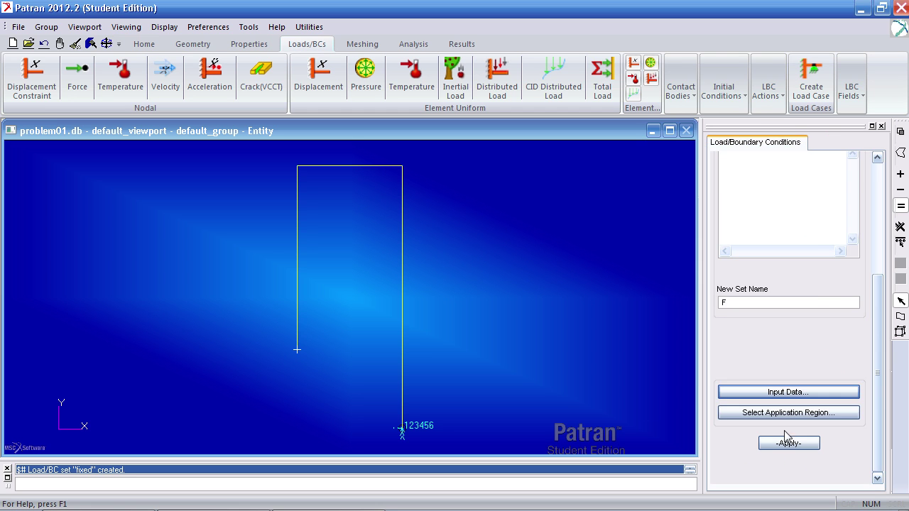
# Apply the force to the midpoint of the frame's top member, Curve 2.2, and create load set F
pyautogui.click(791, 413)
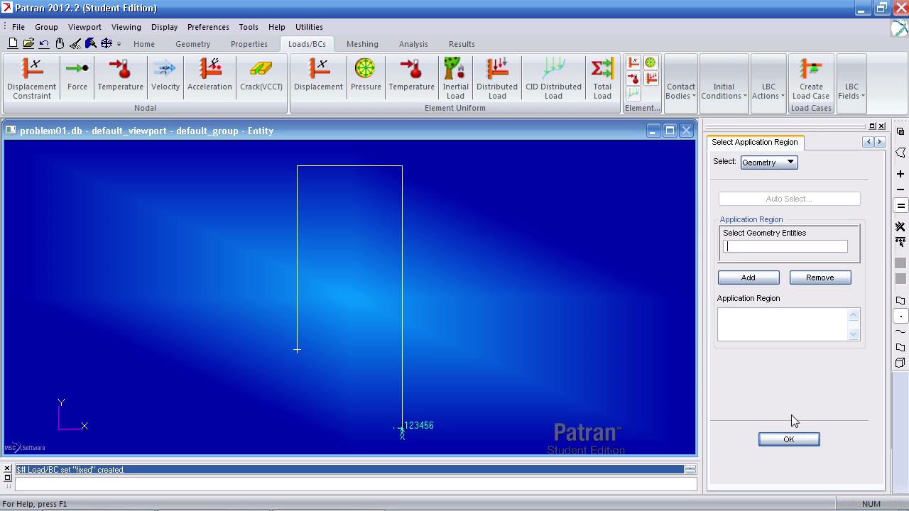
pyautogui.click(348, 166)
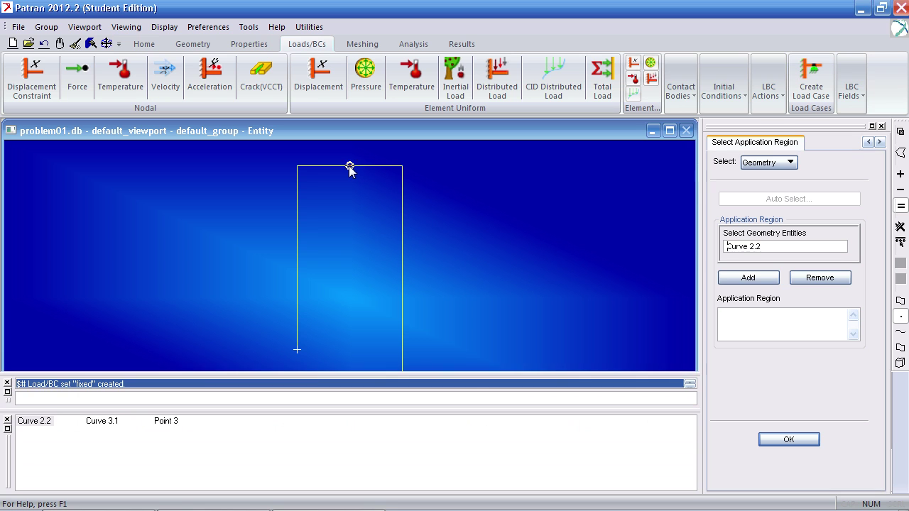
pyautogui.moveTo(777, 247); pyautogui.dragTo(708, 245)
pyautogui.click(743, 275)
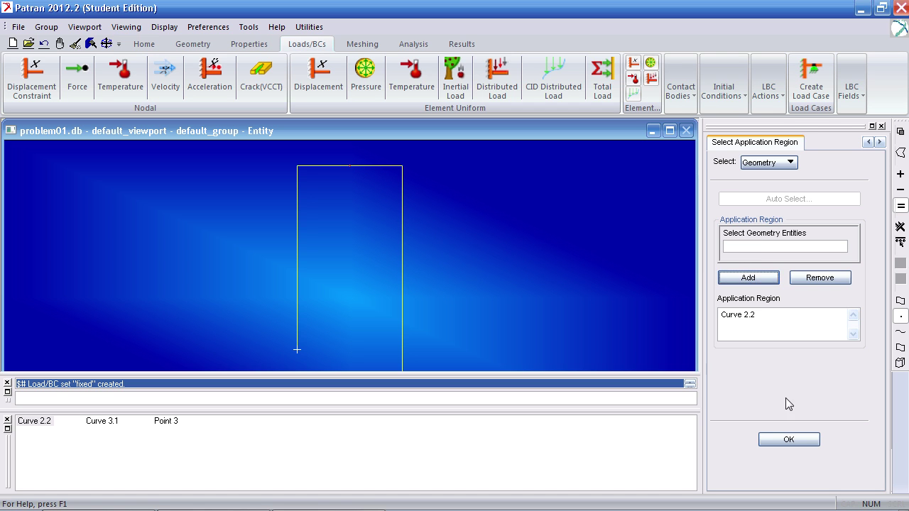
pyautogui.click(793, 439)
pyautogui.click(789, 443)
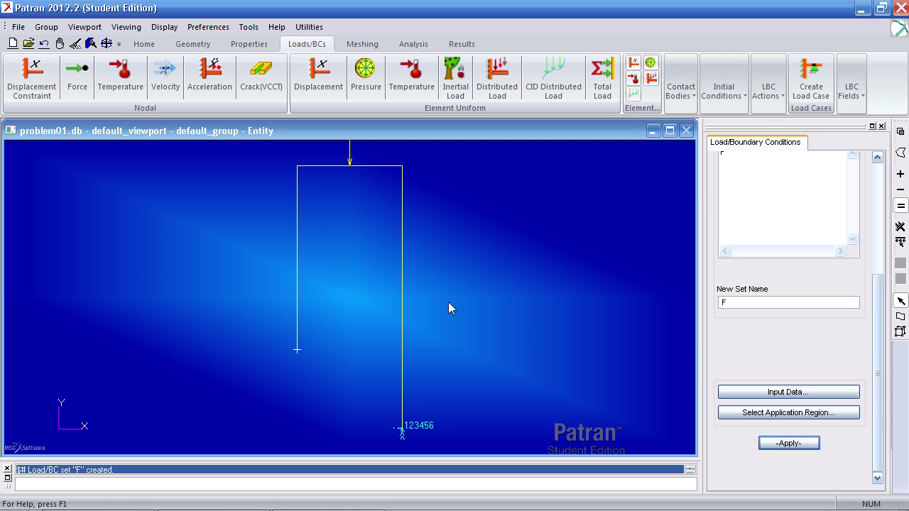
pyautogui.keyDown('ctrl'); pyautogui.moveTo(448, 302); pyautogui.dragTo(447, 308, button='middle'); pyautogui.keyUp('ctrl')
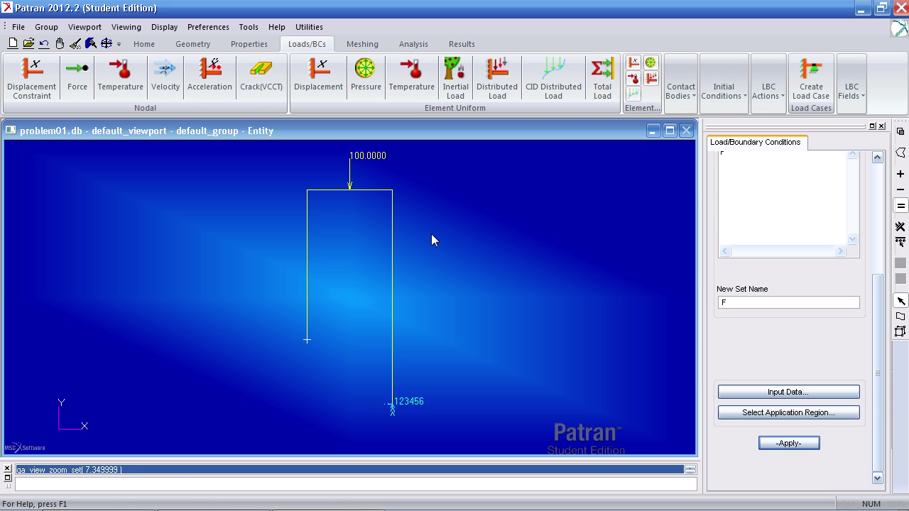
# Mesh all frame curves, Curve 1:4, with Bar2 elements using automatic edge length, accepting the property-region question for all curves
pyautogui.click(368, 47)
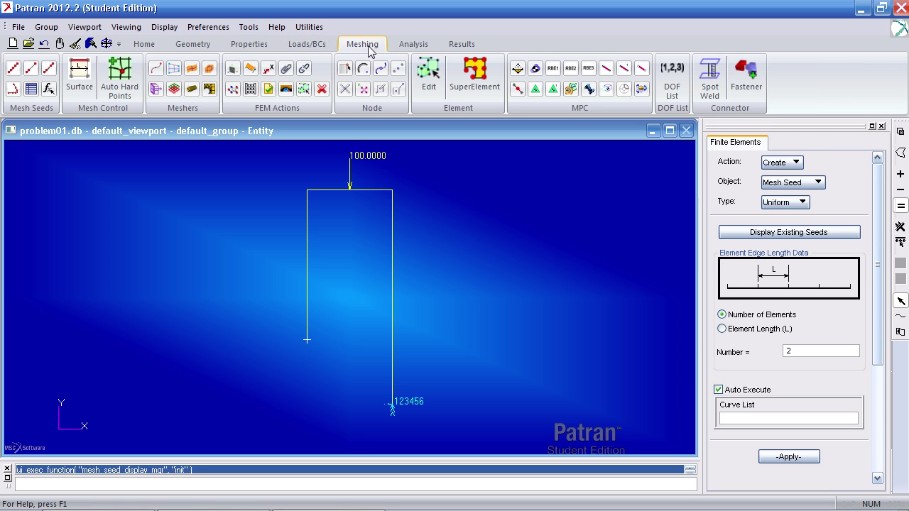
pyautogui.click(161, 70)
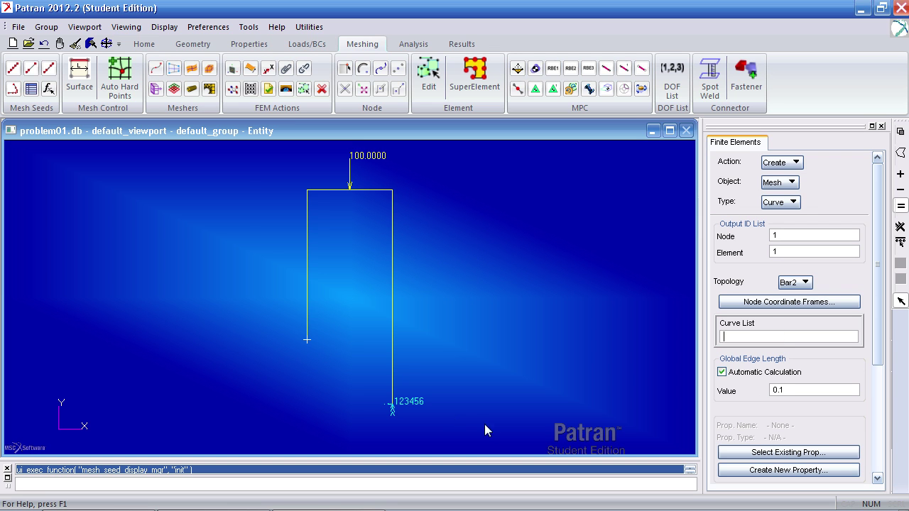
pyautogui.moveTo(473, 438); pyautogui.dragTo(248, 171)
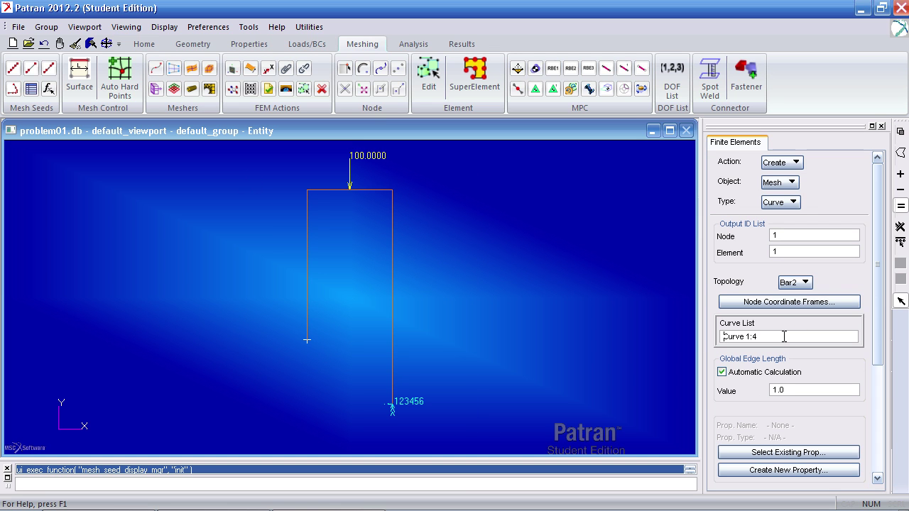
pyautogui.press('Delete')
pyautogui.click(902, 243)
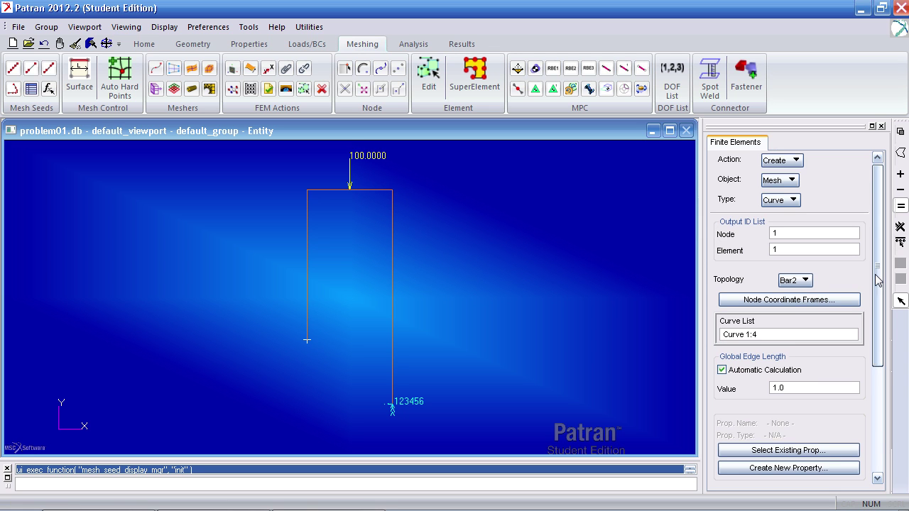
pyautogui.scroll(-5, 817, 320)
pyautogui.click(807, 377)
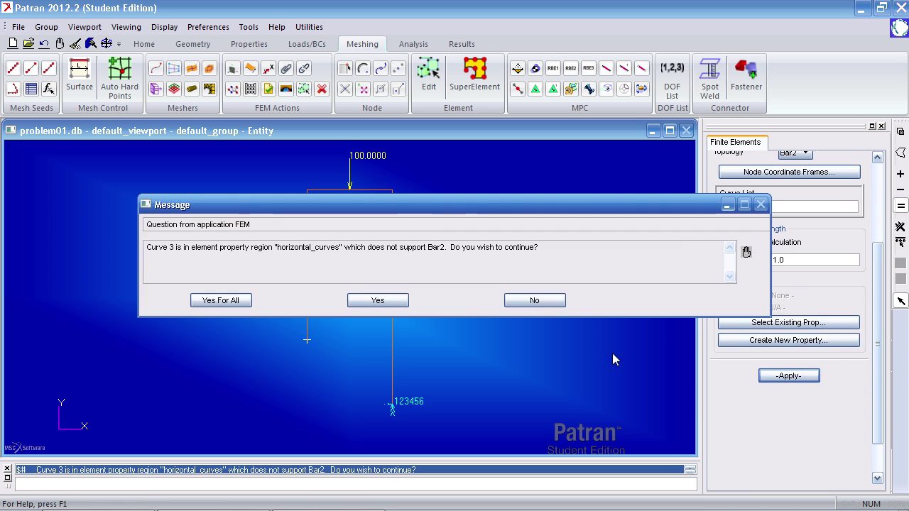
pyautogui.click(231, 300)
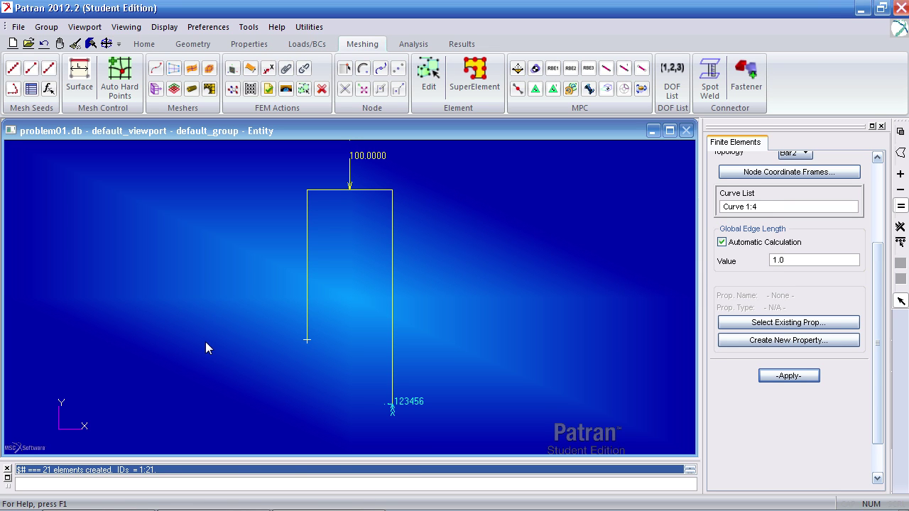
# Clean up the display and turn on node labels to examine the node numbering along the frame's top member
pyautogui.click(92, 44)
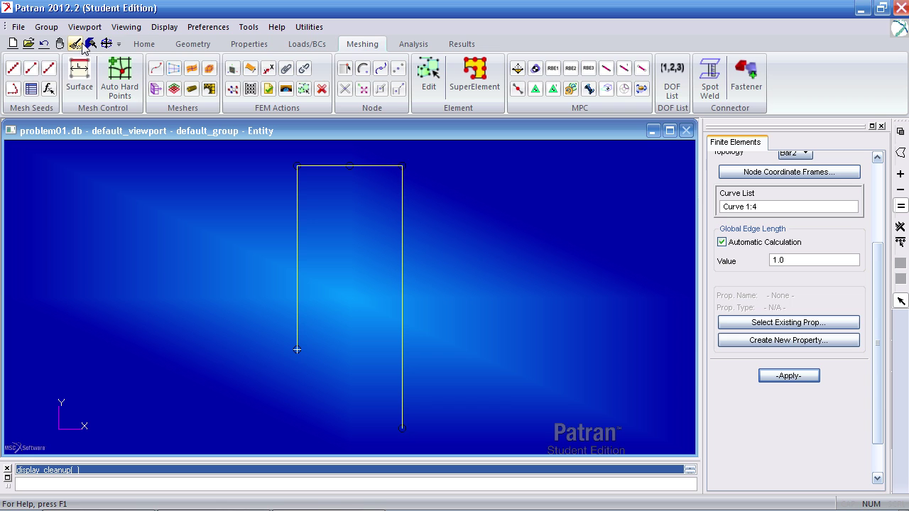
pyautogui.click(144, 44)
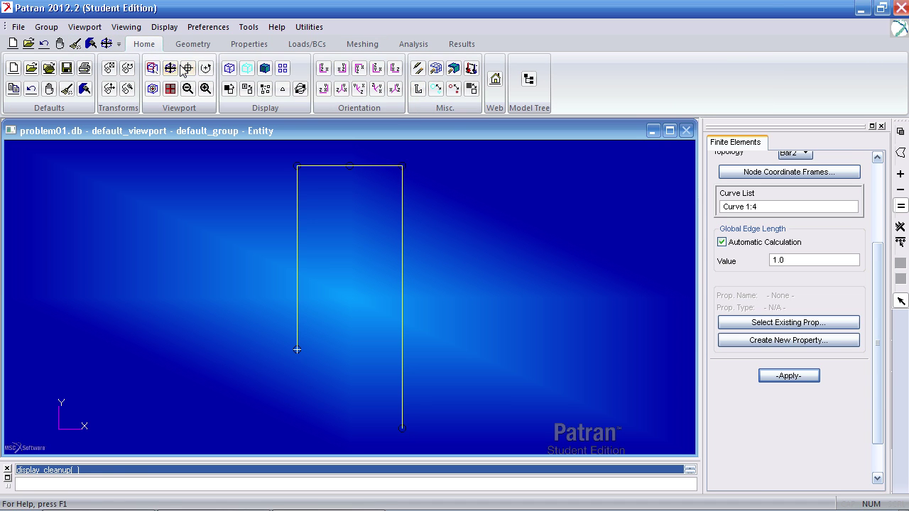
pyautogui.click(416, 91)
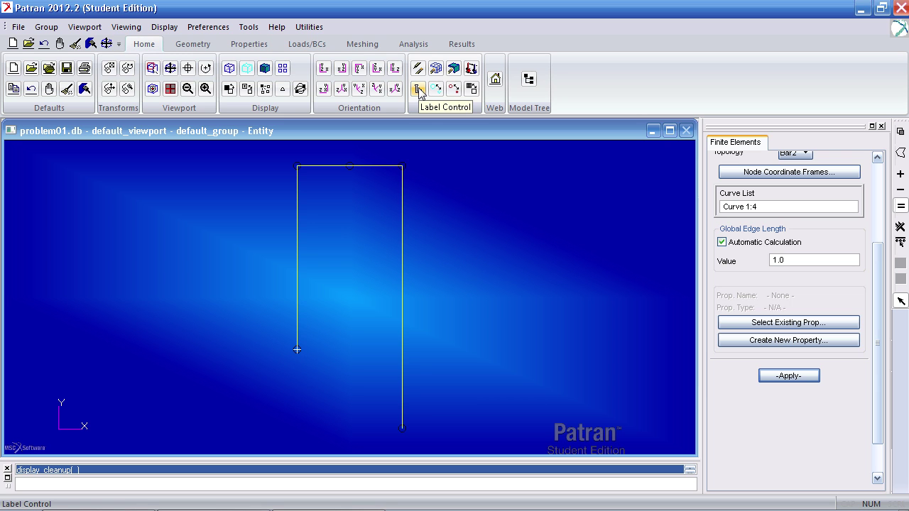
pyautogui.click(419, 92)
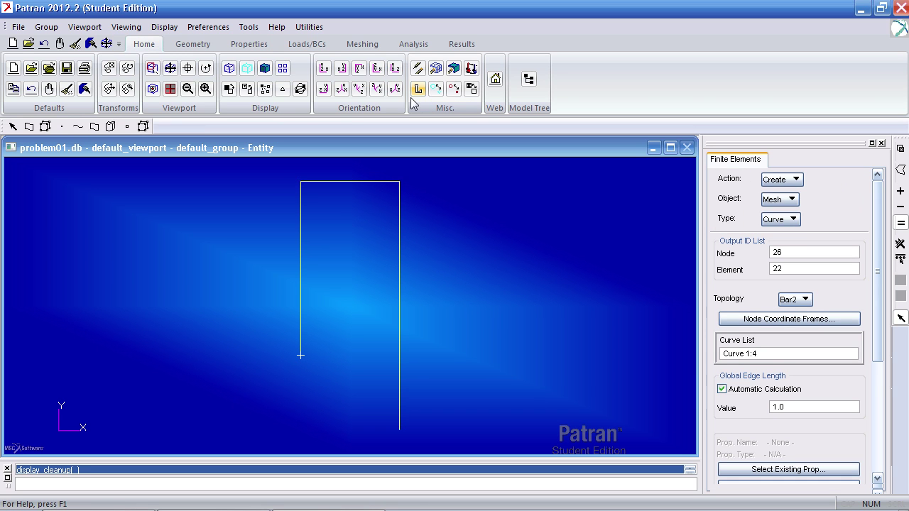
pyautogui.click(128, 126)
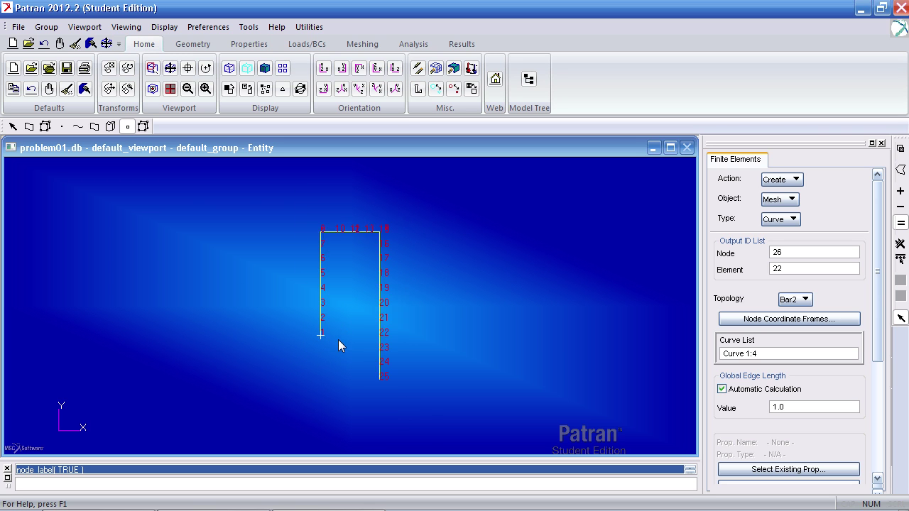
pyautogui.scroll(5, 351, 294)
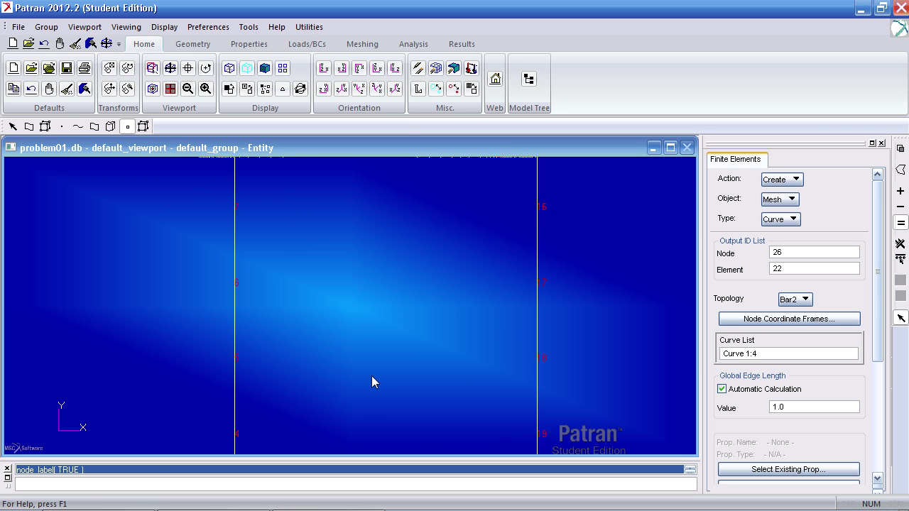
pyautogui.keyDown('shift'); pyautogui.moveTo(371, 378); pyautogui.dragTo(377, 416, button='middle'); pyautogui.keyUp('shift')
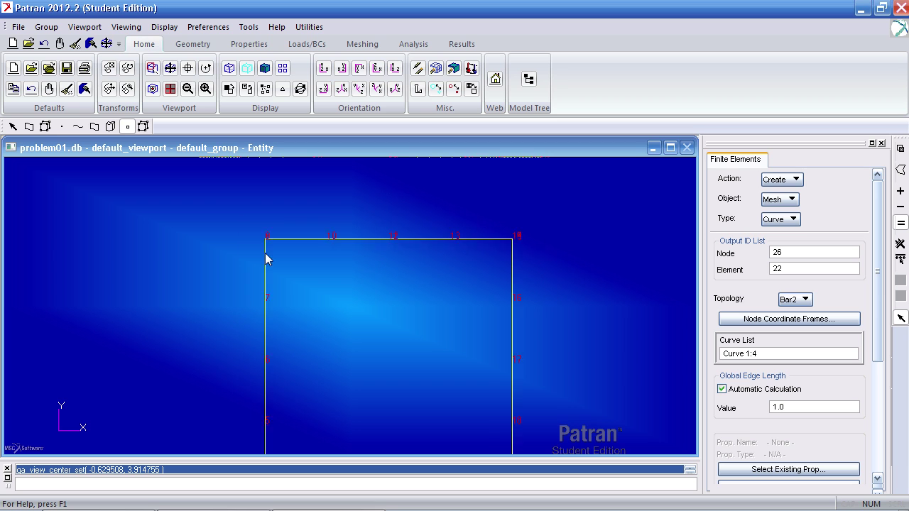
pyautogui.scroll(2, 276, 234)
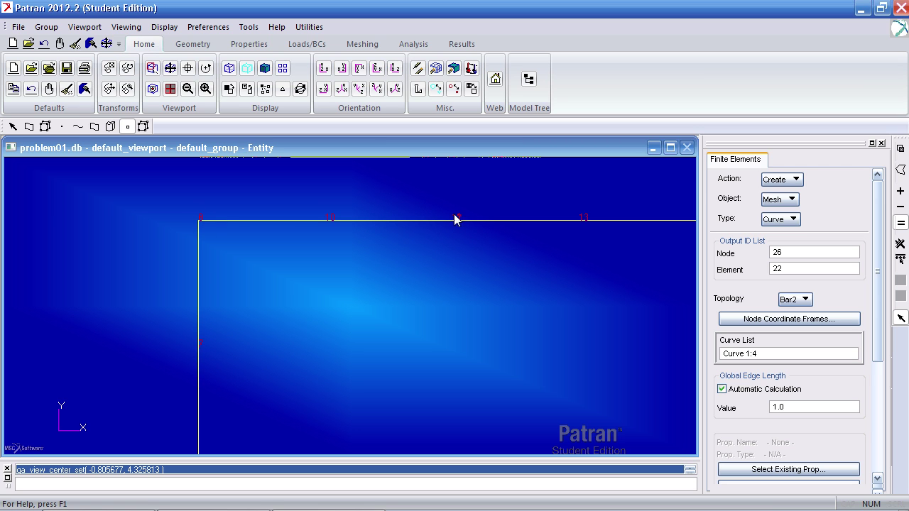
pyautogui.keyDown('shift'); pyautogui.moveTo(495, 236); pyautogui.dragTo(426, 249, button='middle'); pyautogui.keyUp('shift')
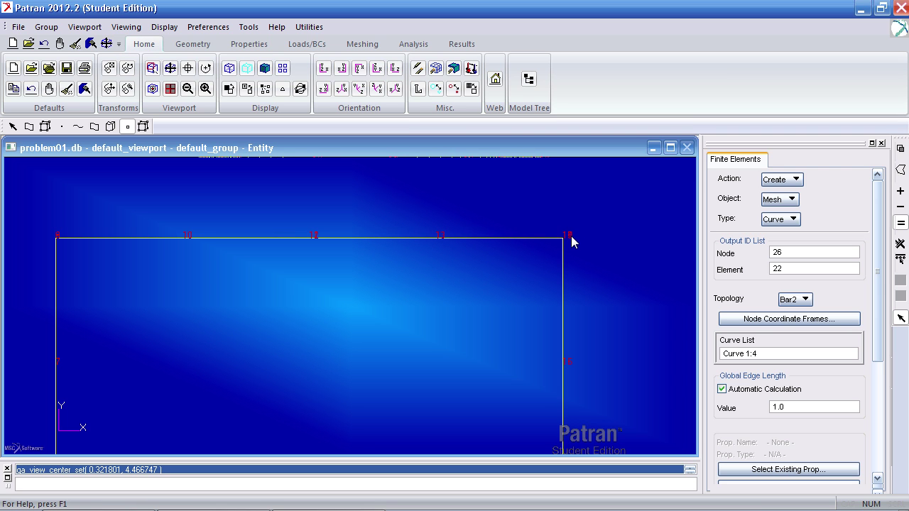
# Equivalence all coincident nodes of the frame mesh
pyautogui.click(366, 46)
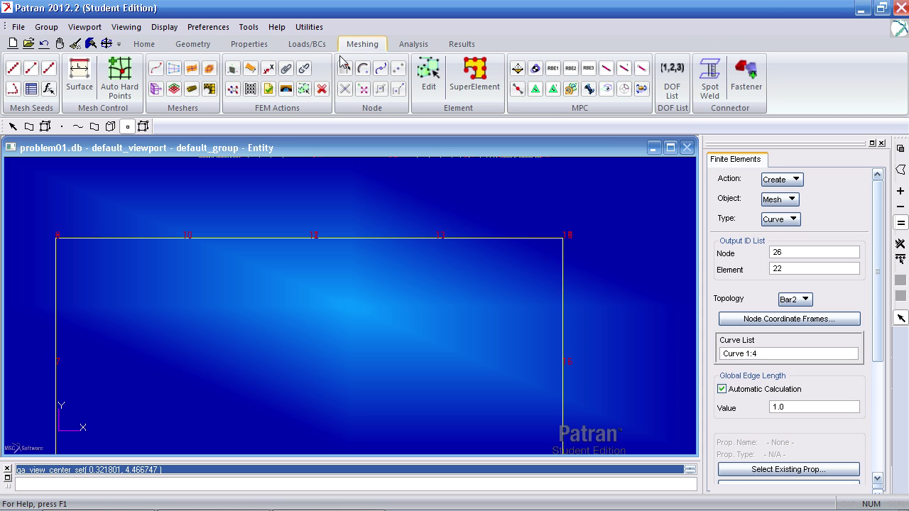
pyautogui.click(232, 89)
pyautogui.scroll(-5, 861, 305)
pyautogui.click(811, 332)
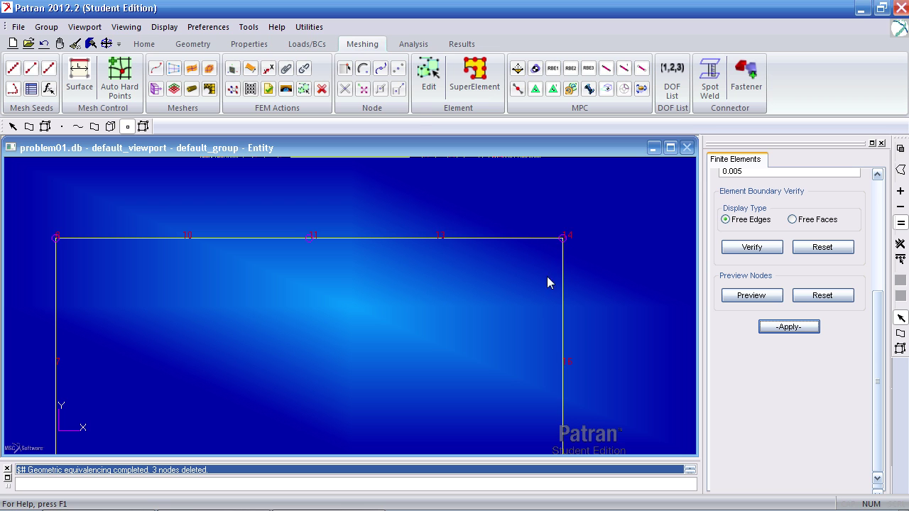
# Open the output requests of the Default subcase for the entire-model full-run analysis
pyautogui.click(415, 44)
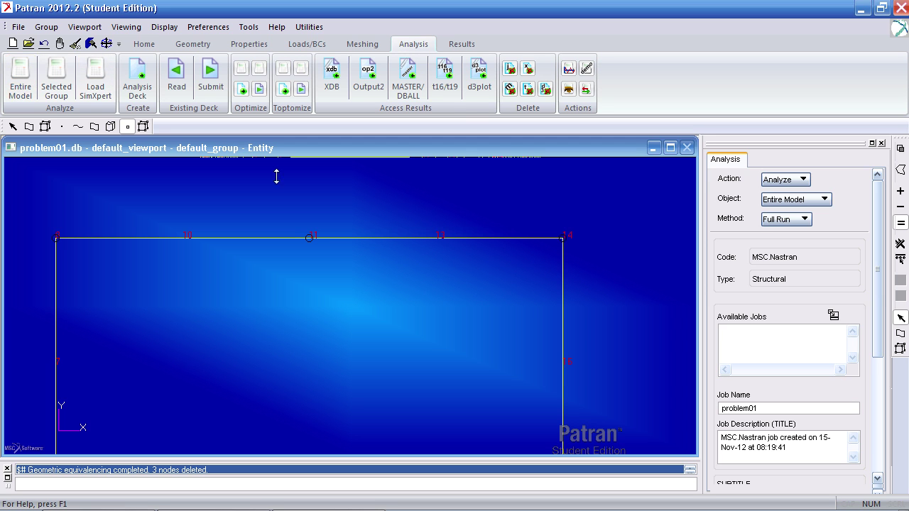
pyautogui.scroll(-6, 828, 402)
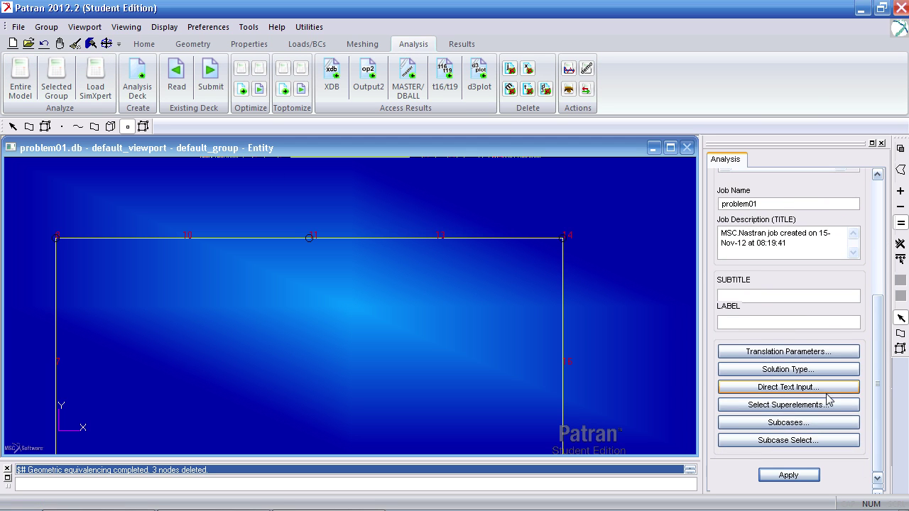
pyautogui.click(788, 423)
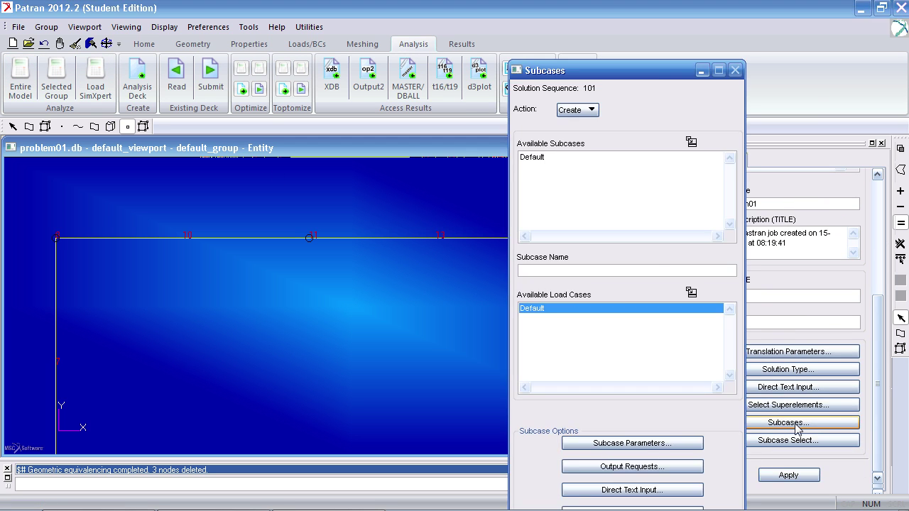
pyautogui.moveTo(623, 74); pyautogui.dragTo(473, 18)
pyautogui.click(396, 102)
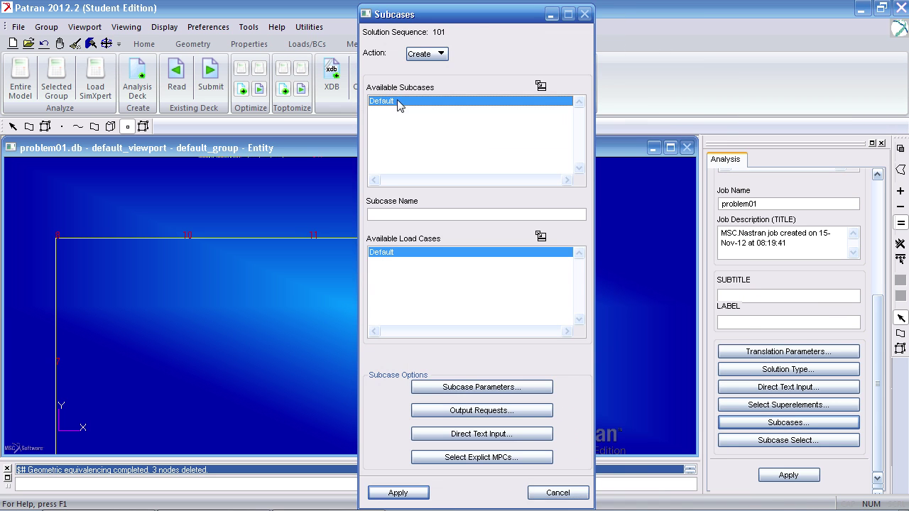
pyautogui.click(482, 410)
pyautogui.moveTo(411, 71); pyautogui.dragTo(362, 34)
# Delete the STRESS and SPCFORCES output requests and add Grid Point Force Balance in their place
pyautogui.click(297, 260)
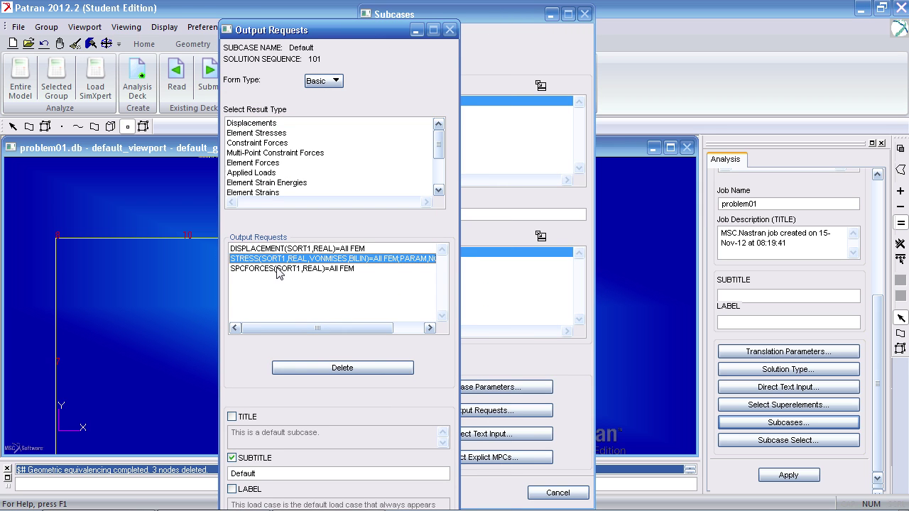
pyautogui.click(314, 367)
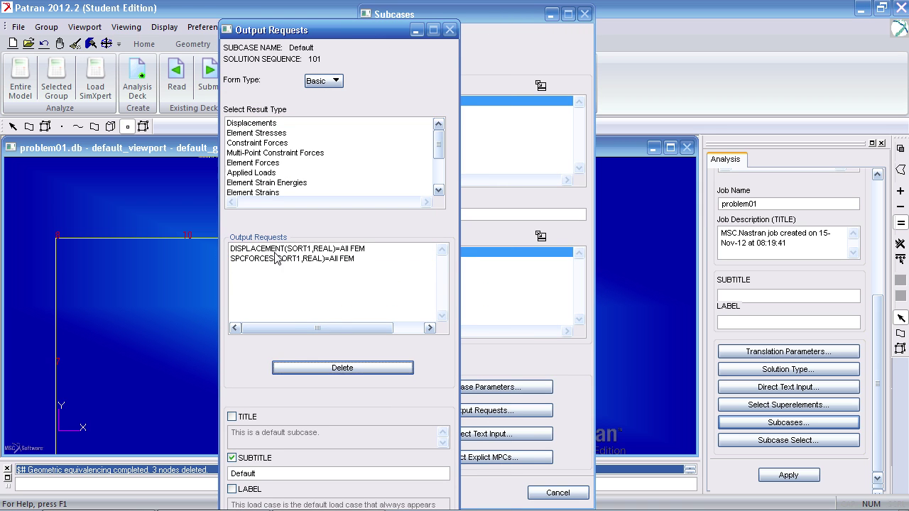
pyautogui.click(276, 260)
pyautogui.click(342, 367)
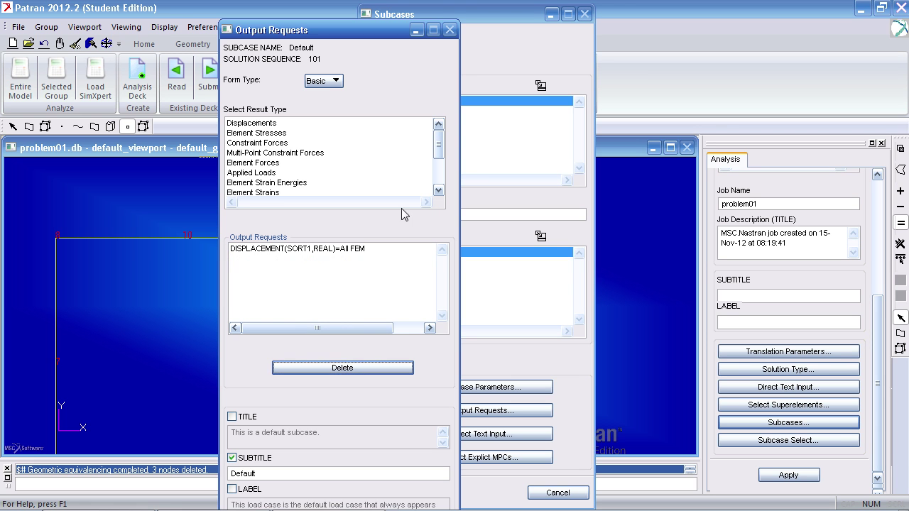
pyautogui.moveTo(438, 150); pyautogui.dragTo(431, 179)
pyautogui.click(286, 155)
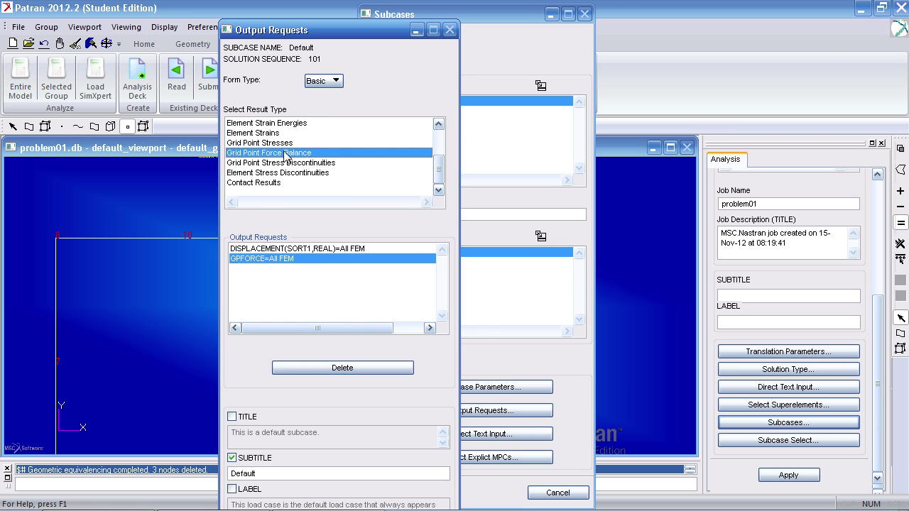
# Apply the Default subcase with its revised output requests and submit the full-run analysis of the entire model
pyautogui.moveTo(239, 9); pyautogui.dragTo(239, 8)
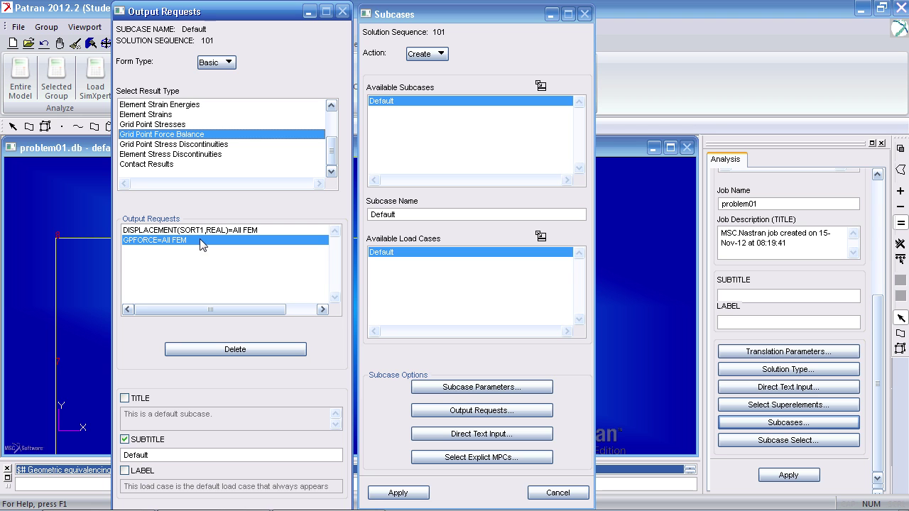
pyautogui.click(398, 493)
pyautogui.click(558, 493)
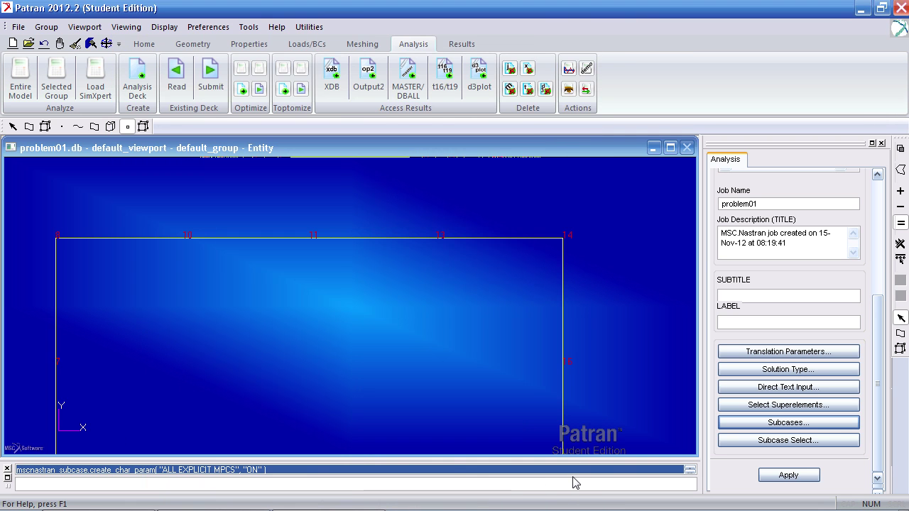
pyautogui.click(789, 474)
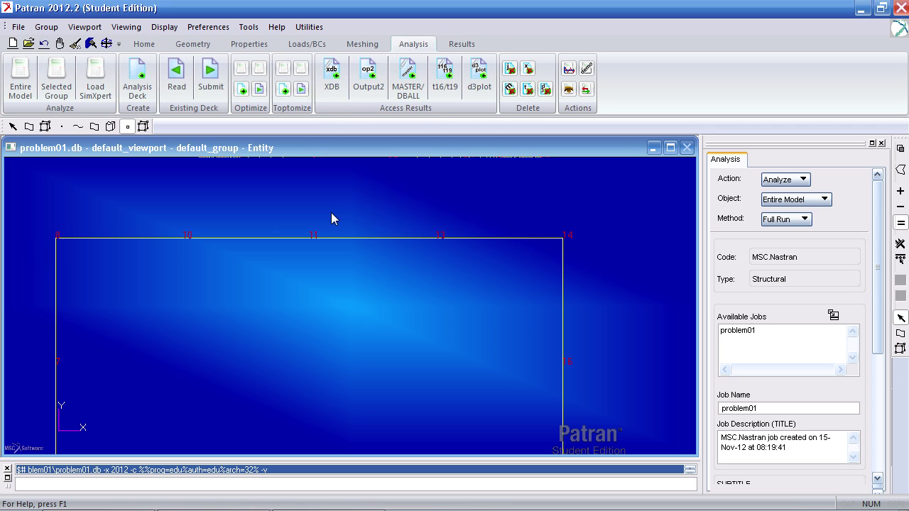
# Fit the frame in the view with node labels off and attach the XDB result entities of job problem01
pyautogui.click(106, 44)
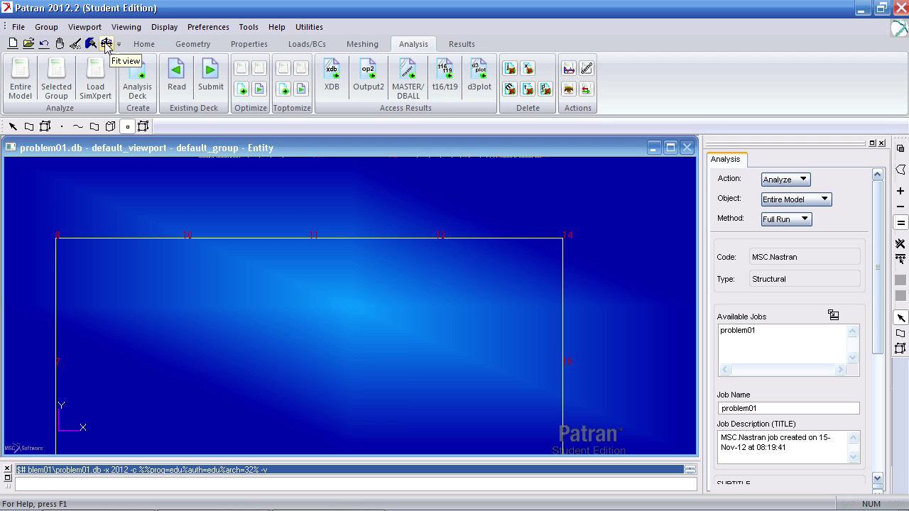
pyautogui.click(127, 127)
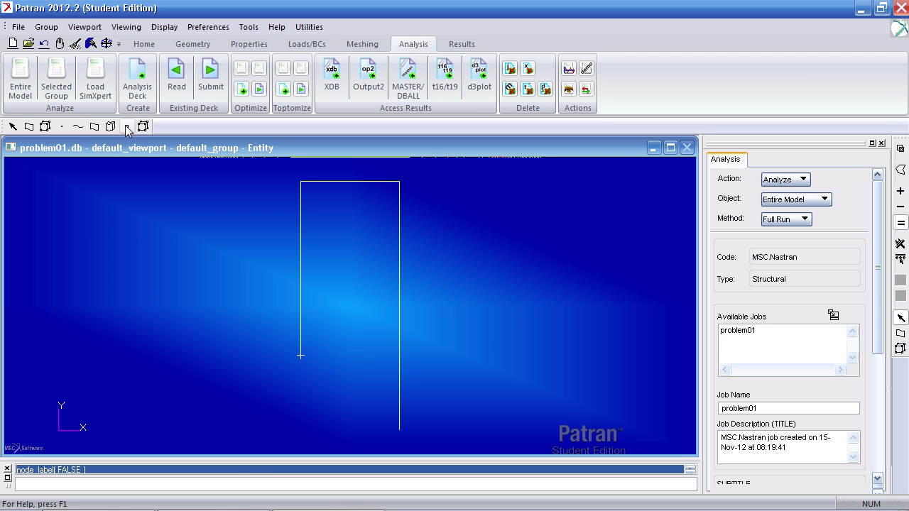
pyautogui.click(329, 76)
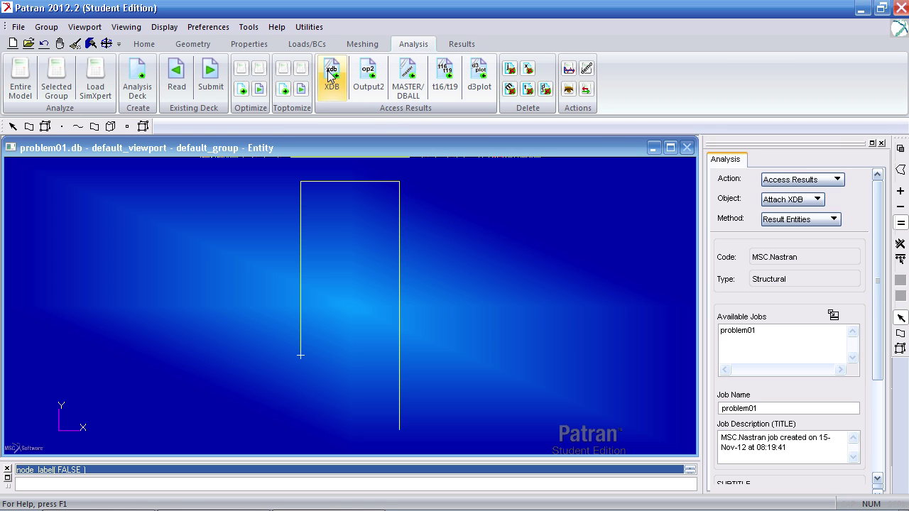
pyautogui.scroll(-5, 874, 224)
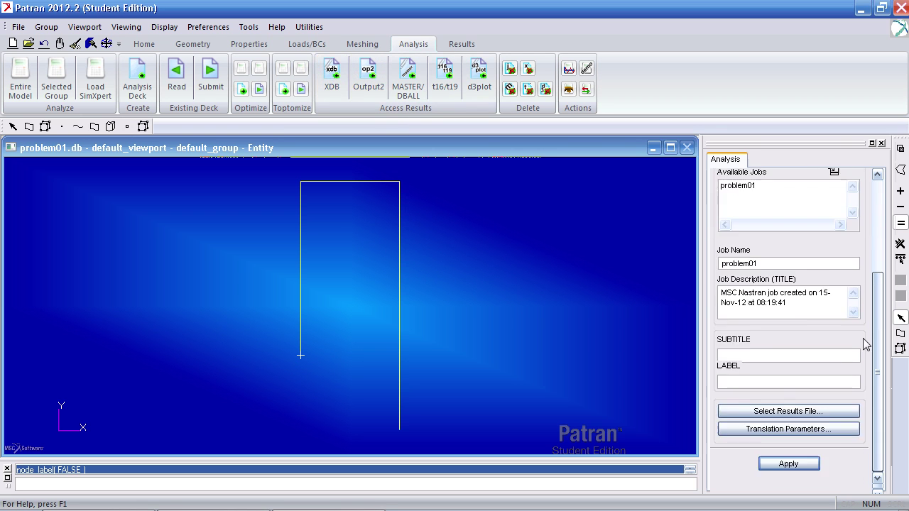
pyautogui.click(788, 465)
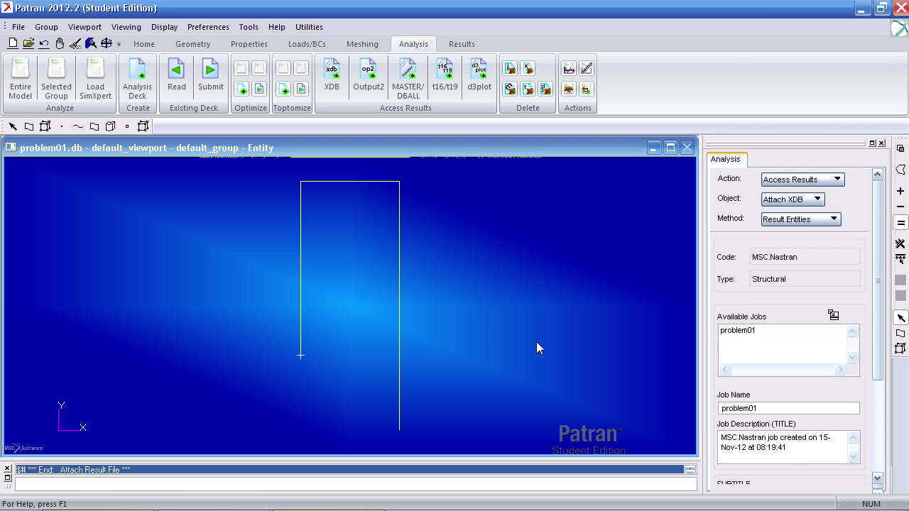
# Create a scalar cursor plot of the X component of translational displacements, targeting nodes
pyautogui.click(465, 45)
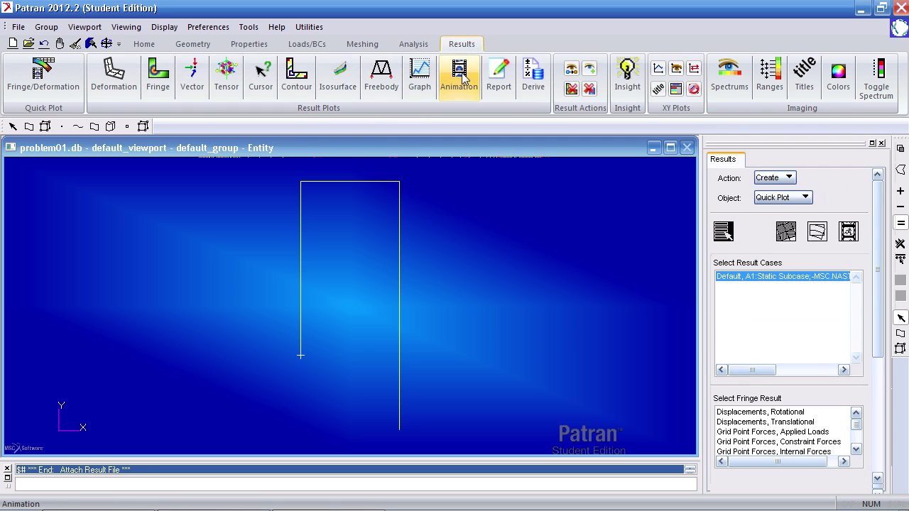
pyautogui.click(260, 78)
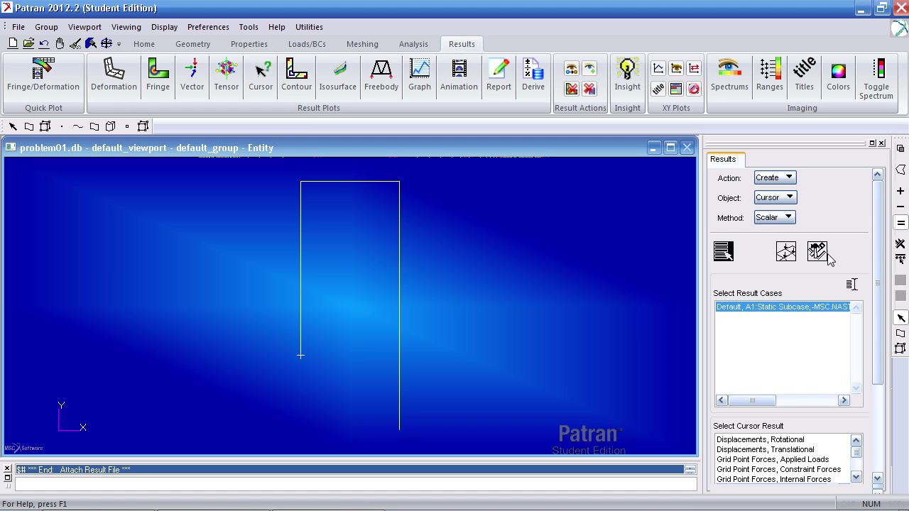
pyautogui.moveTo(878, 252); pyautogui.dragTo(877, 336)
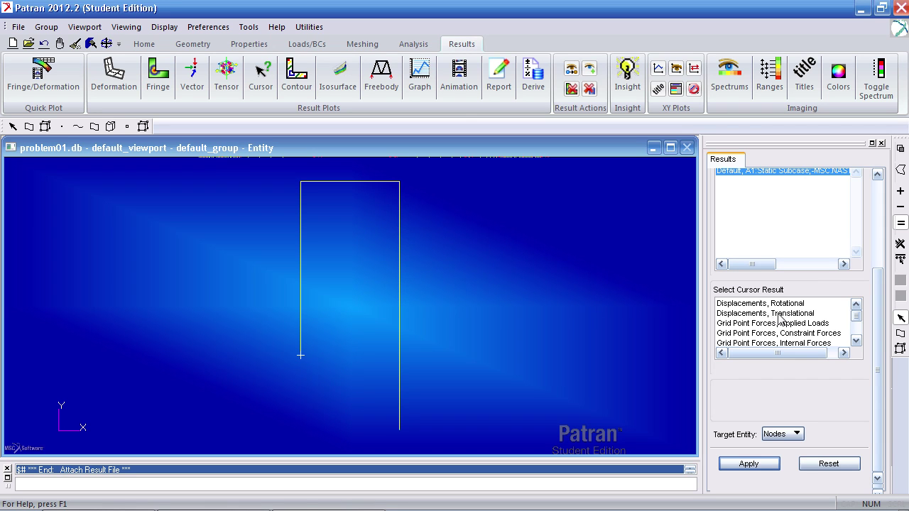
pyautogui.click(778, 313)
pyautogui.click(811, 410)
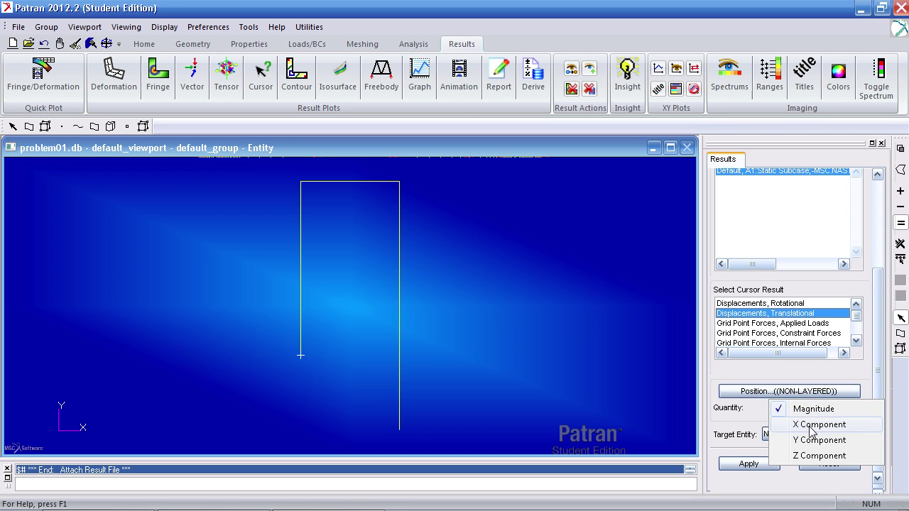
pyautogui.click(812, 425)
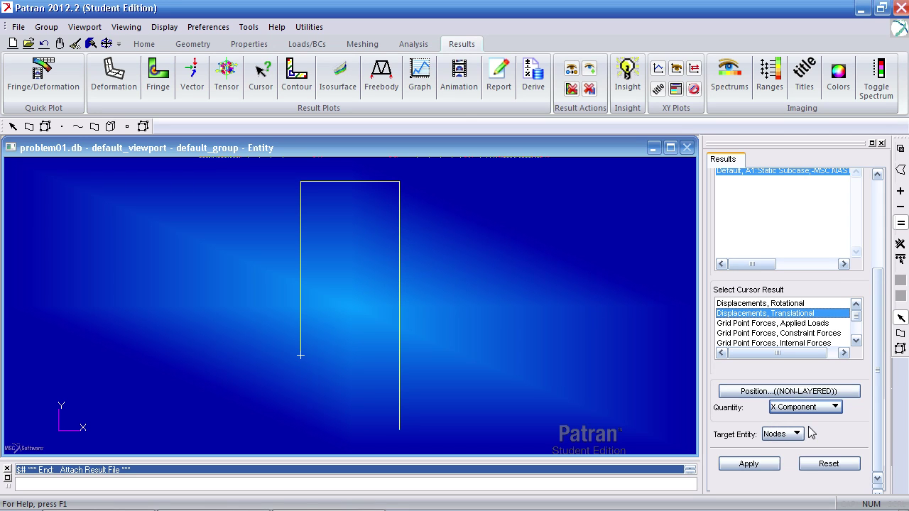
pyautogui.click(754, 466)
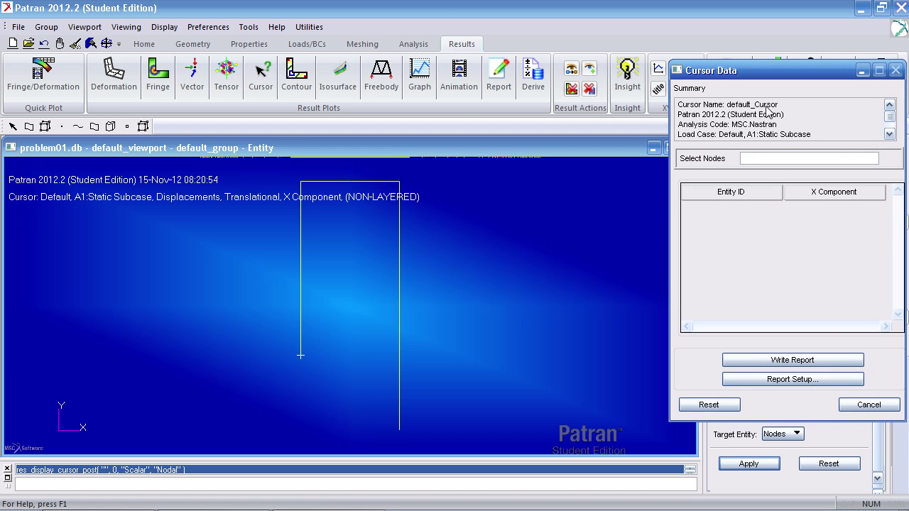
# Query the X displacement at nodes 1 to 4, going up the shorter leg from its free end
pyautogui.click(301, 353)
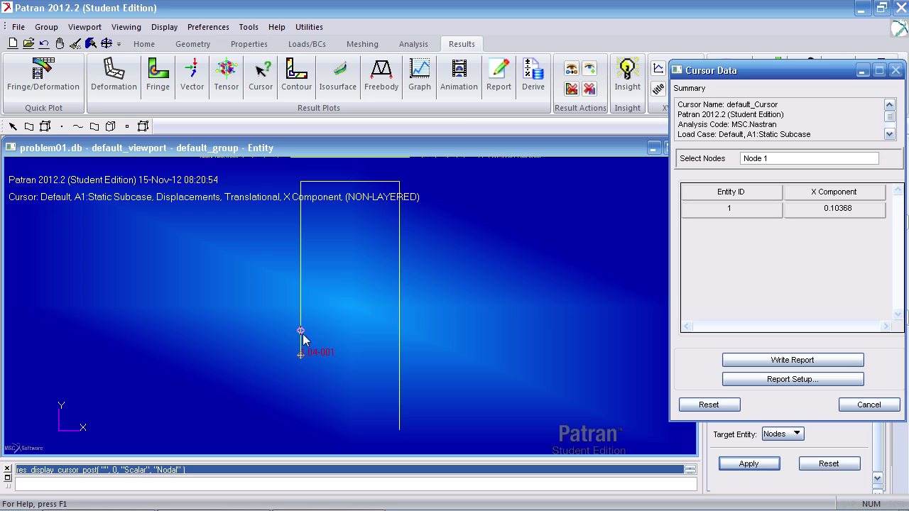
pyautogui.click(301, 329)
pyautogui.click(301, 305)
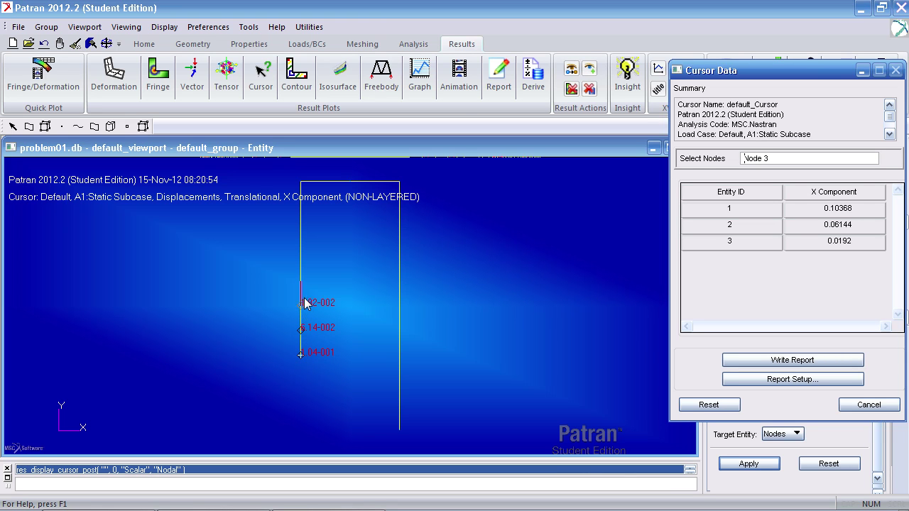
pyautogui.click(301, 280)
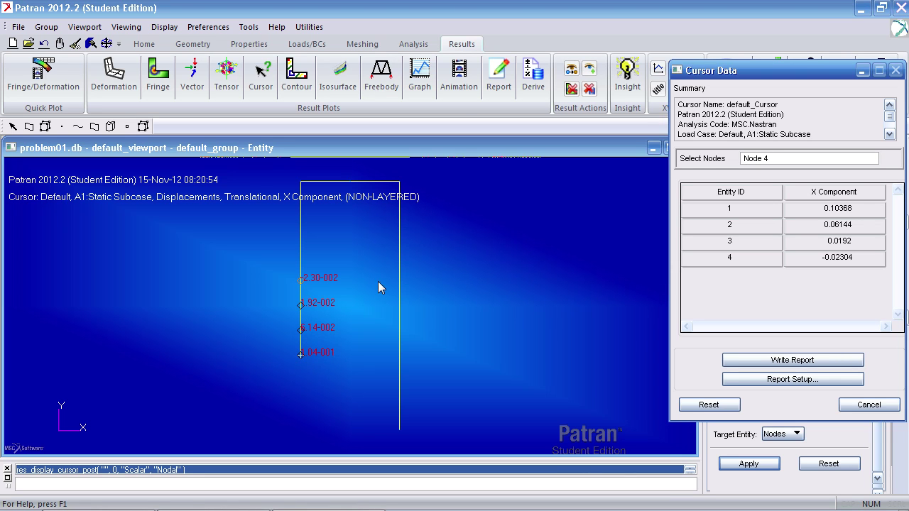
# Set the cursor labels to white, fixed format with 5 significant figures, and apply the style to the cursor plot
pyautogui.moveTo(817, 85); pyautogui.dragTo(552, 82)
pyautogui.scroll(5, 865, 337)
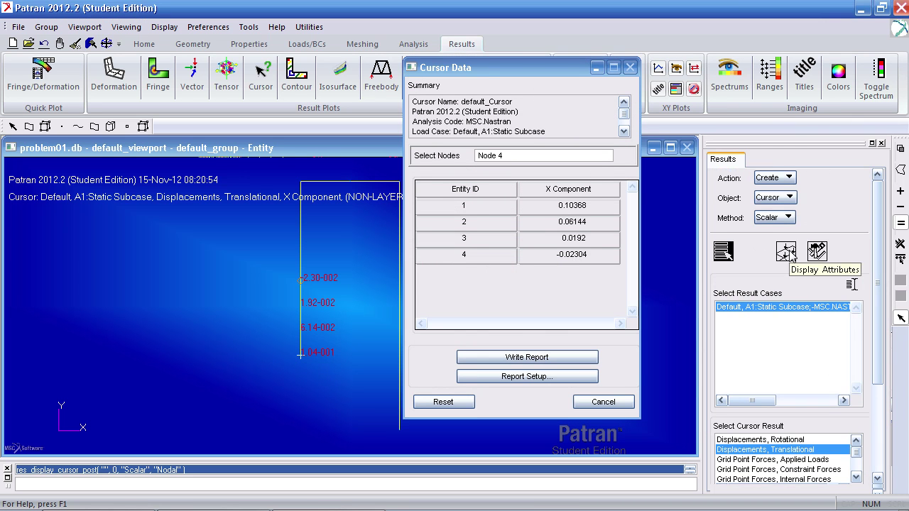
pyautogui.click(788, 253)
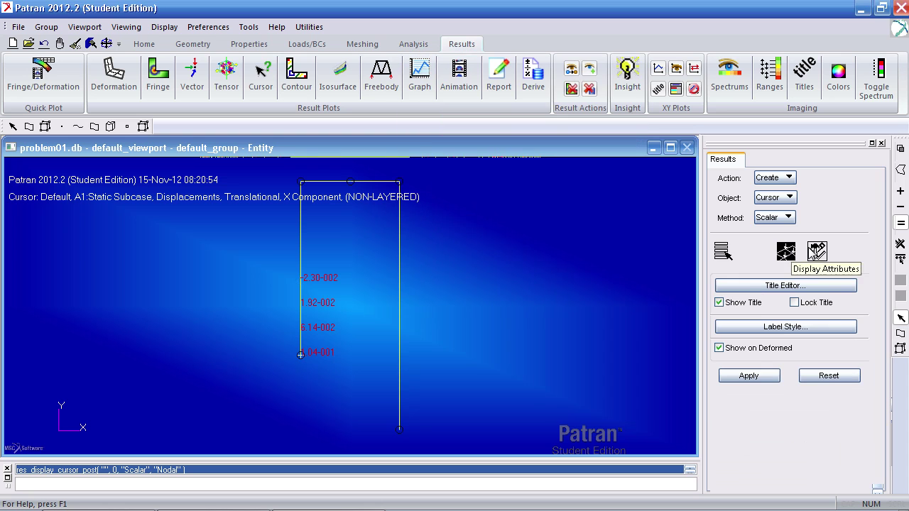
pyautogui.click(785, 328)
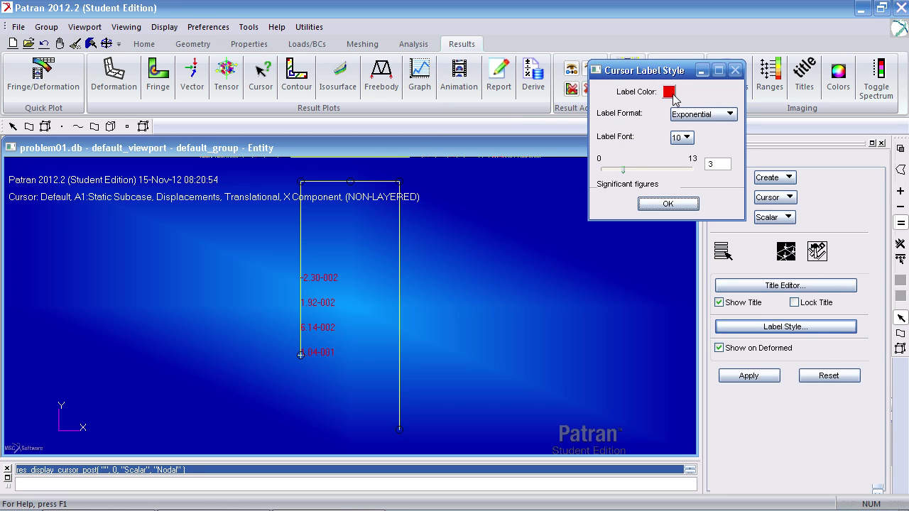
pyautogui.click(669, 91)
pyautogui.click(708, 135)
pyautogui.click(729, 114)
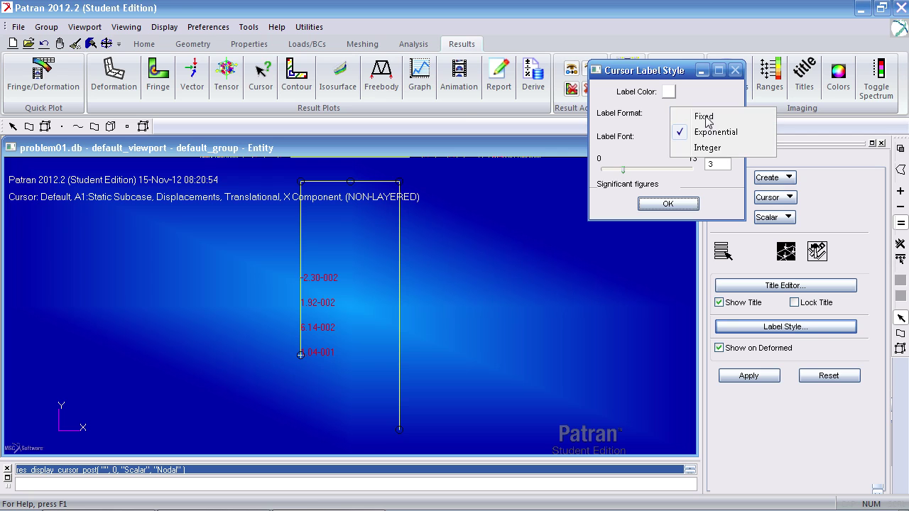
pyautogui.click(699, 116)
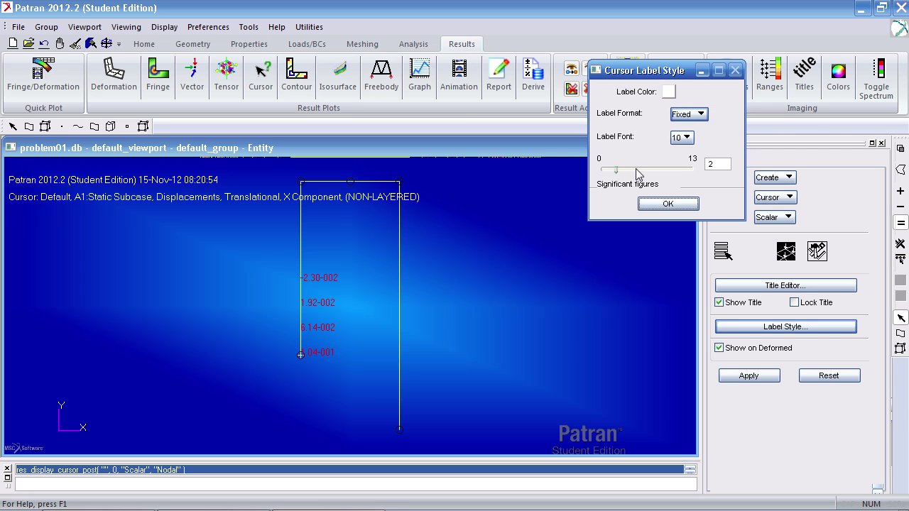
pyautogui.moveTo(620, 177)
pyautogui.mouseDown()
pyautogui.moveTo(690, 172)
pyautogui.moveTo(638, 175)
pyautogui.mouseUp()
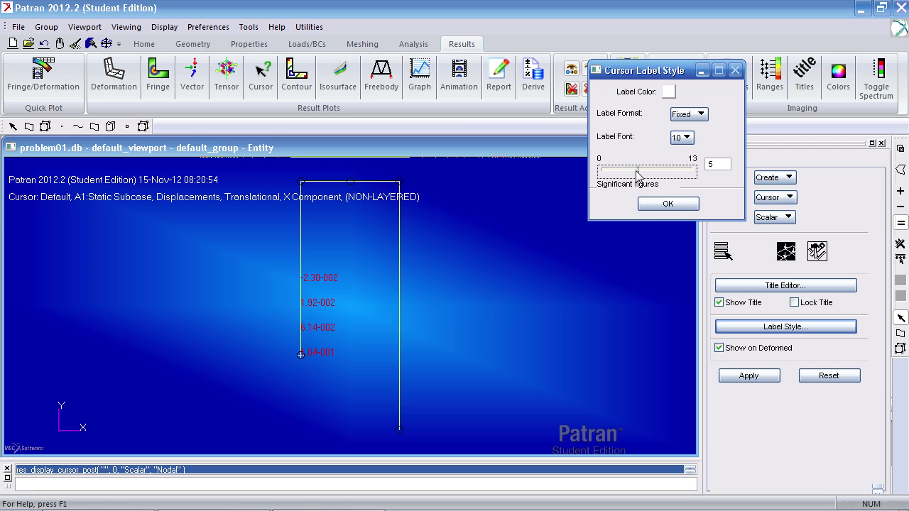
pyautogui.click(668, 203)
pyautogui.click(747, 377)
# Label the X displacement at nodes 1 to 6, going up the shorter leg from its free end
pyautogui.click(300, 355)
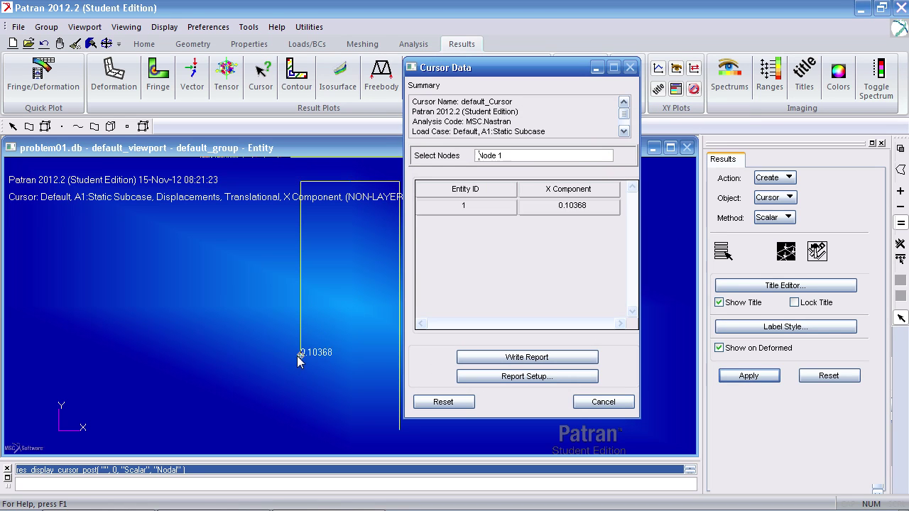
pyautogui.click(301, 326)
pyautogui.click(300, 305)
pyautogui.click(300, 279)
pyautogui.click(300, 254)
pyautogui.click(301, 230)
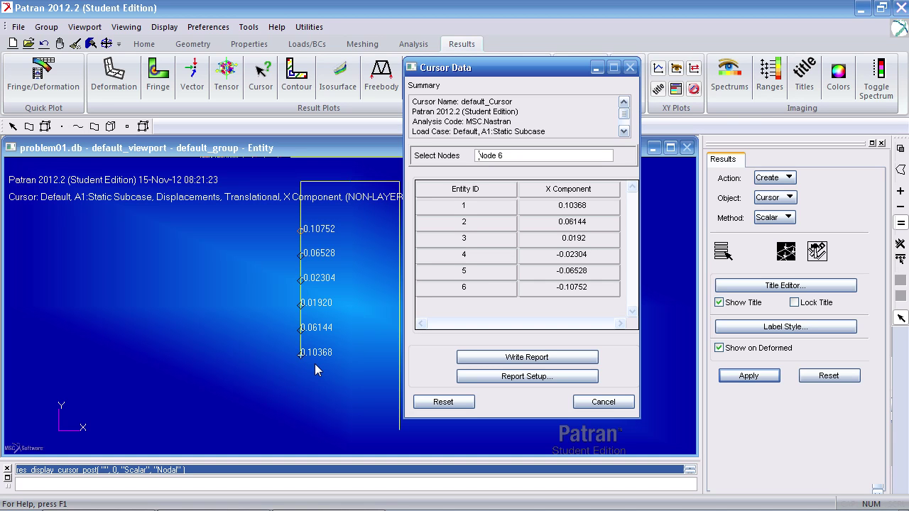
# Switch to Adobe Reader and compare the free-end horizontal displacement with Table 14-2, Rigid Frame Analysis Results, before returning to Patran
pyautogui.hotkey('alt', 'Tab')
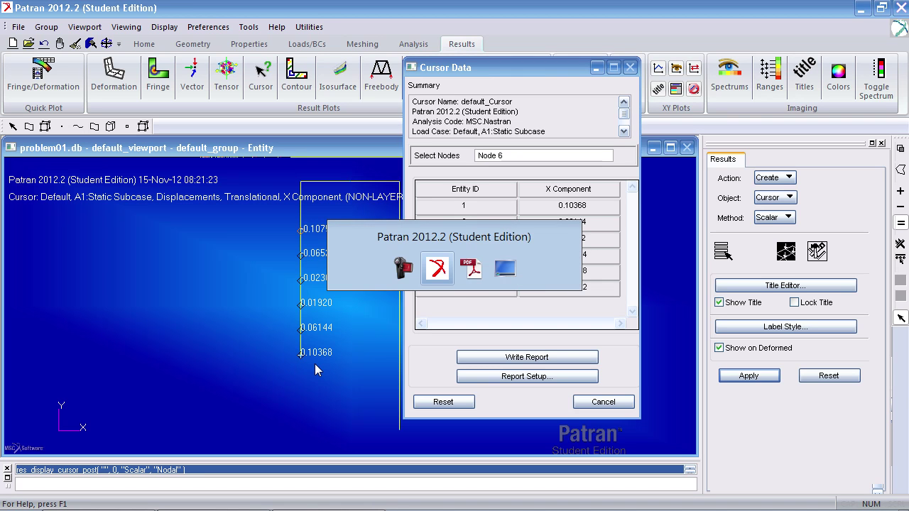
pyautogui.hotkey('alt', 'Tab')
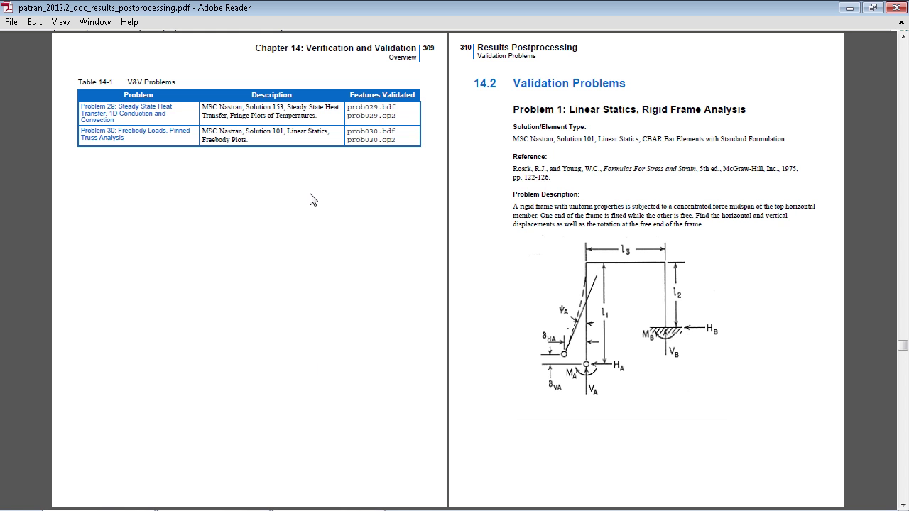
pyautogui.scroll(-2, 320, 246)
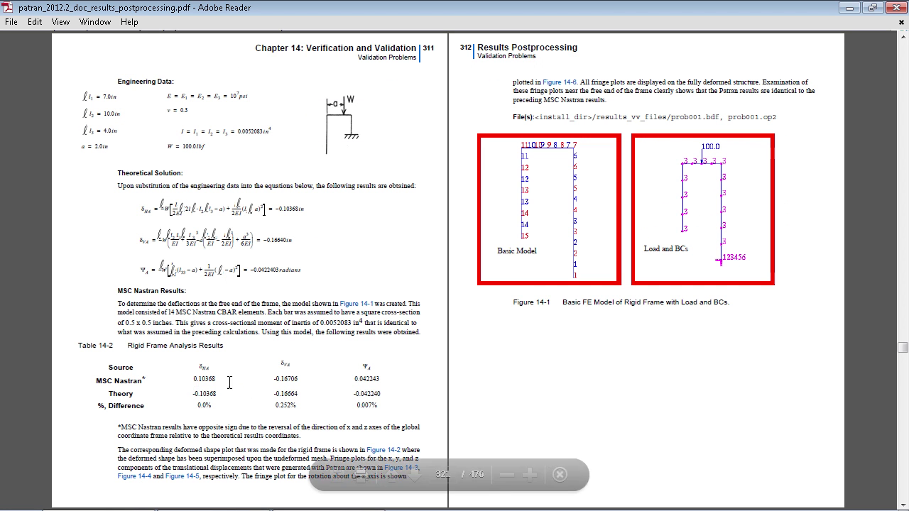
pyautogui.hotkey('alt', 'Tab')
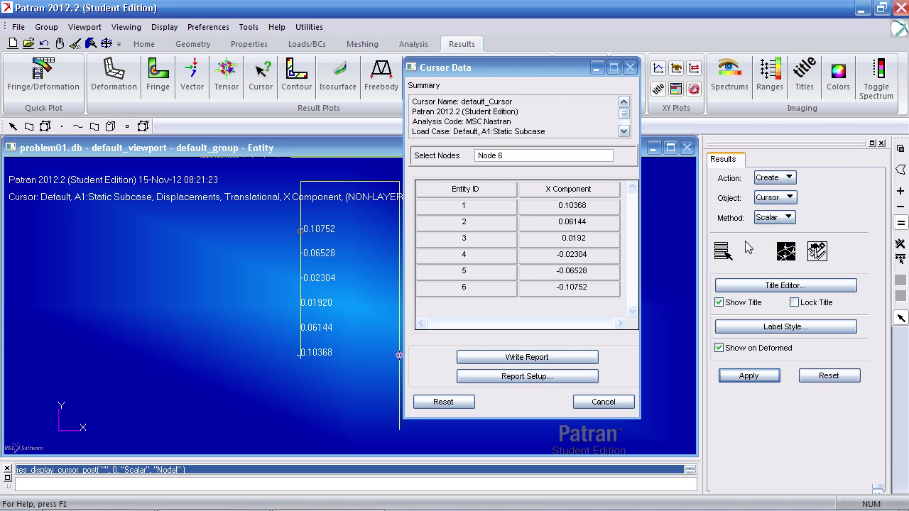
# Change the cursor plot to the Y component, query node 1 at the free end, and compare it with Table 14-2 in the PDF
pyautogui.click(730, 249)
pyautogui.scroll(-3, 862, 341)
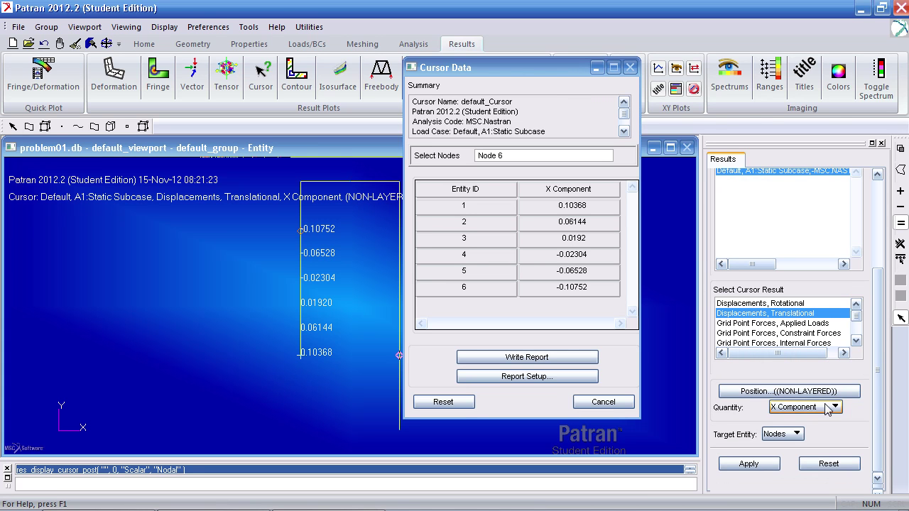
pyautogui.click(828, 407)
pyautogui.click(812, 439)
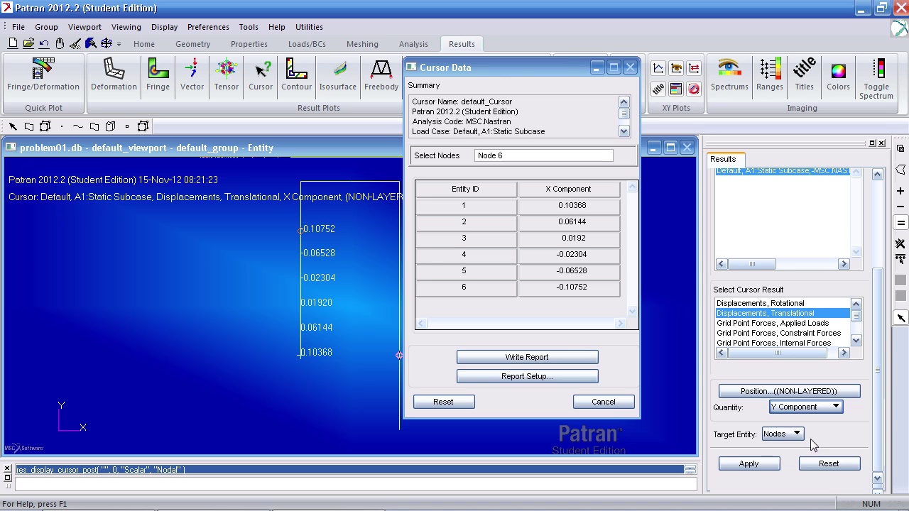
pyautogui.click(749, 465)
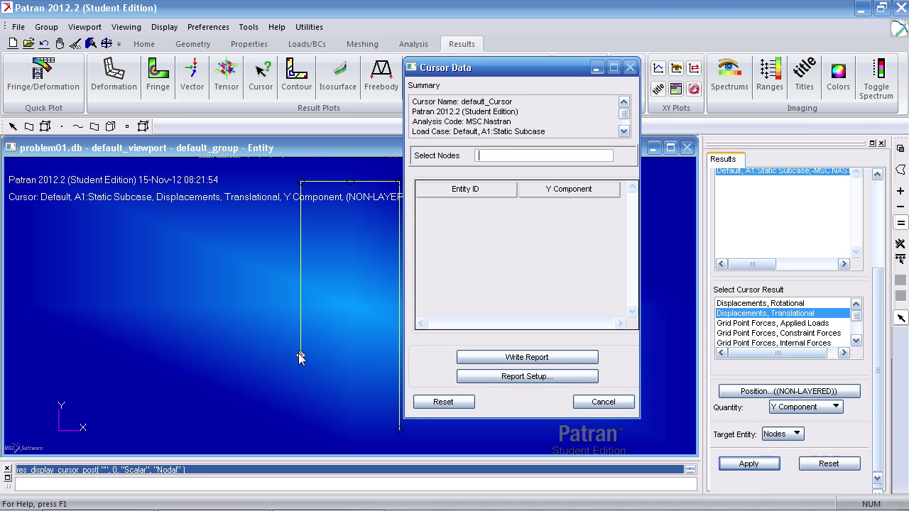
pyautogui.click(300, 356)
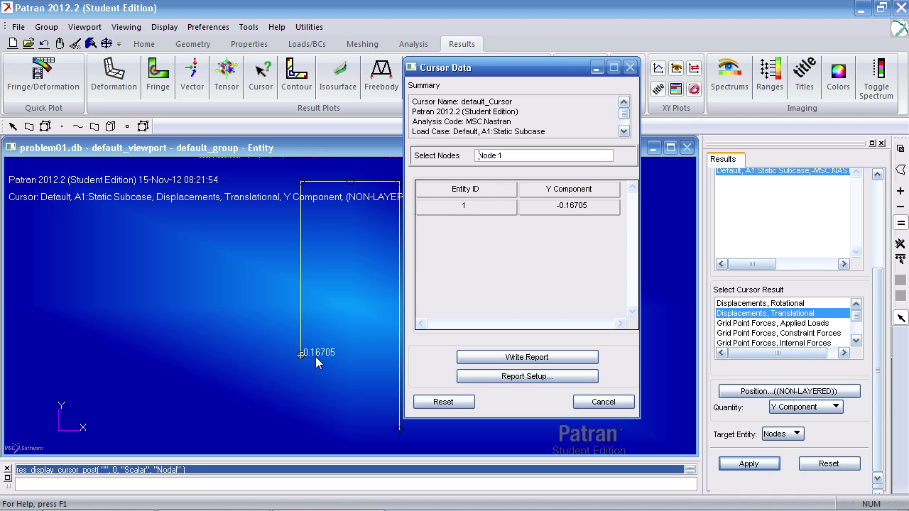
pyautogui.hotkey('alt', 'Tab')
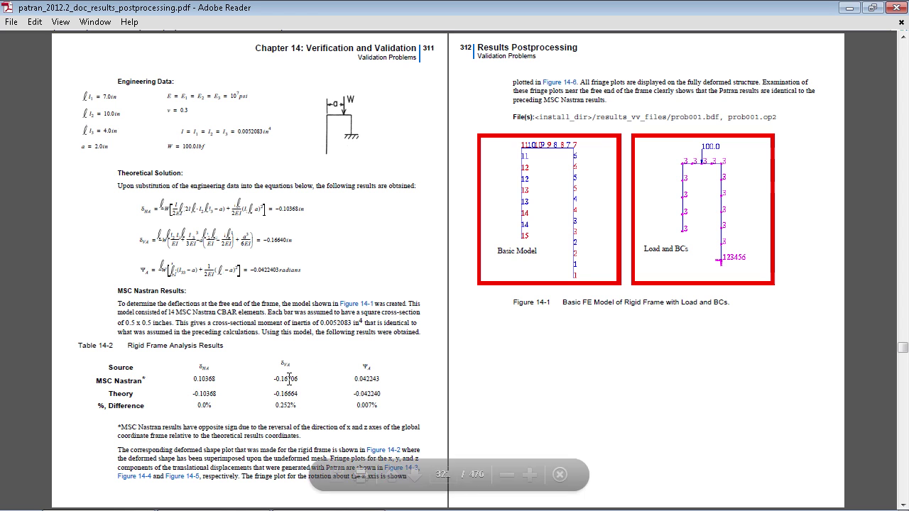
pyautogui.hotkey('alt', 'Tab')
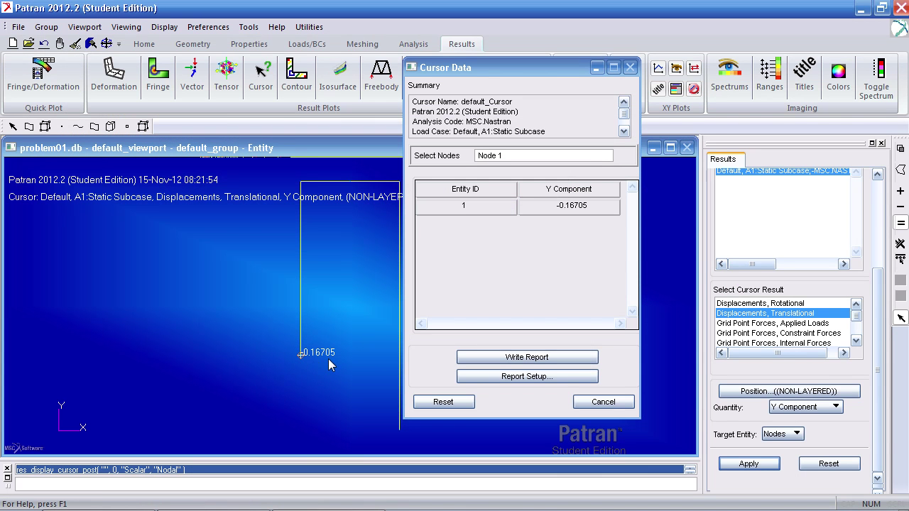
# Clear the labels, reapply the Y Component cursor plot, and query node 1 at the frame's free end again
pyautogui.moveTo(328, 359); pyautogui.dragTo(343, 318, button='middle')
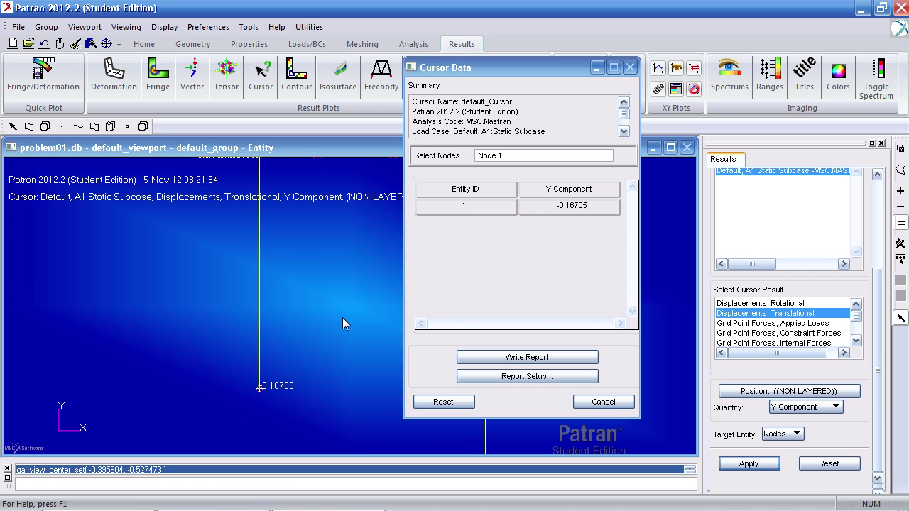
pyautogui.click(76, 43)
pyautogui.click(748, 463)
pyautogui.click(260, 390)
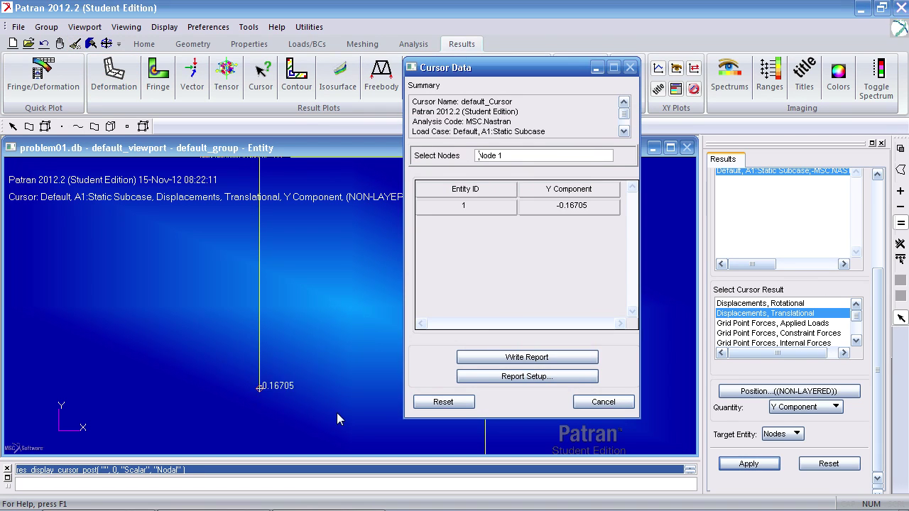
pyautogui.moveTo(287, 400); pyautogui.dragTo(316, 373, button='middle')
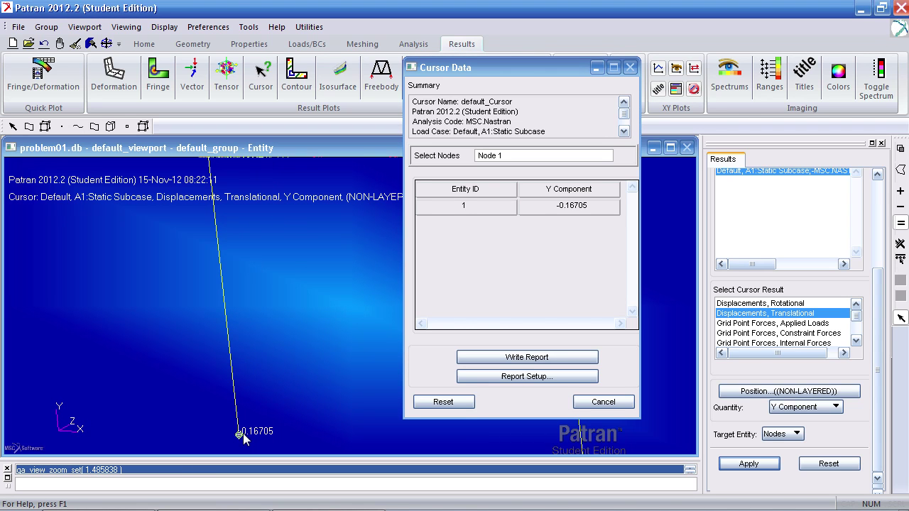
# Query the Z Component of Displacements, Rotational at node 1, compare it with Table 14-2 in Adobe Reader, and return to Patran
pyautogui.hotkey('alt', 'Tab')
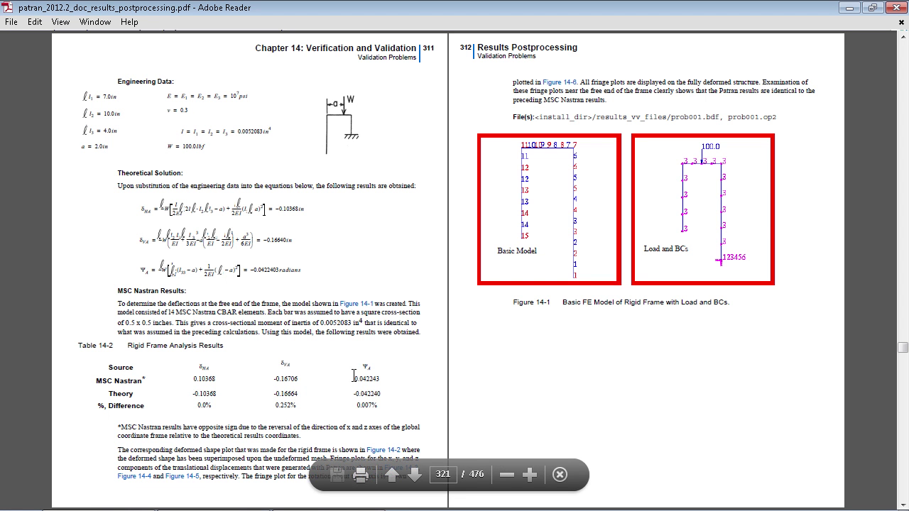
pyautogui.hotkey('alt', 'Tab')
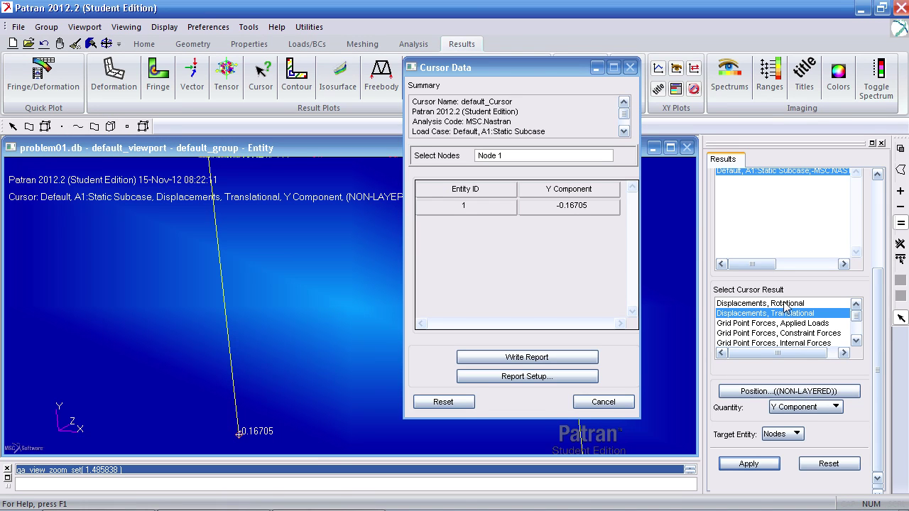
pyautogui.click(783, 307)
pyautogui.click(809, 408)
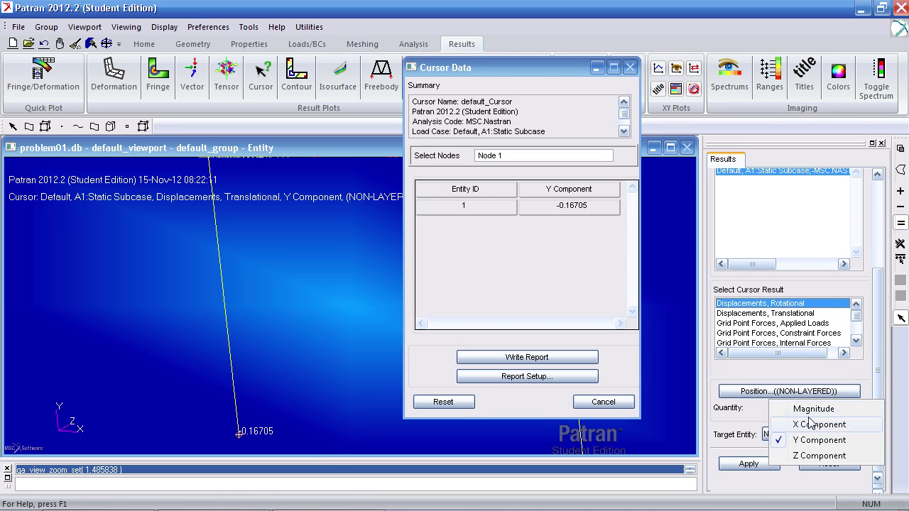
pyautogui.click(809, 456)
pyautogui.click(748, 463)
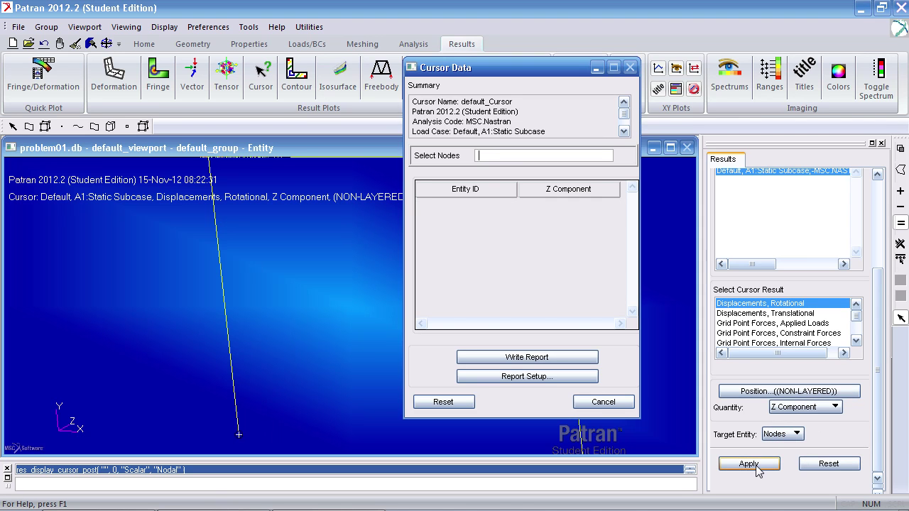
pyautogui.click(240, 434)
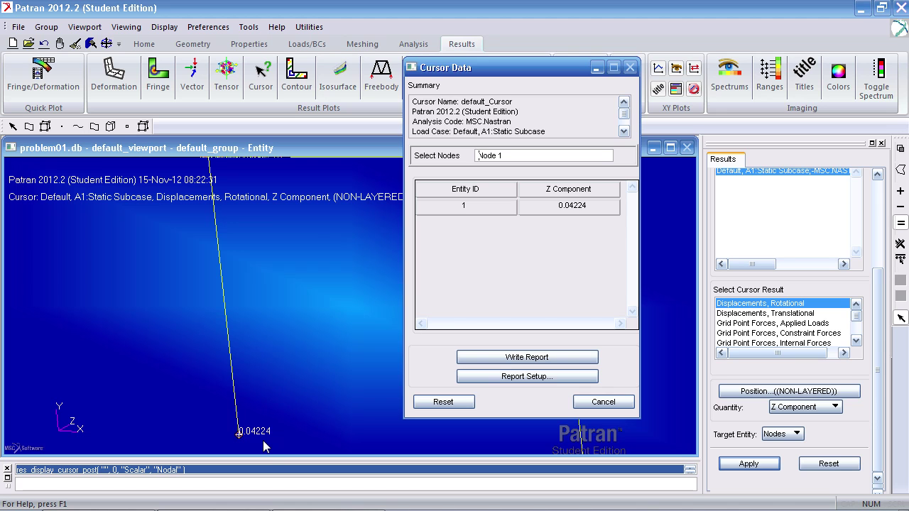
pyautogui.hotkey('alt', 'Tab')
pyautogui.hotkey('alt', 'Tab')
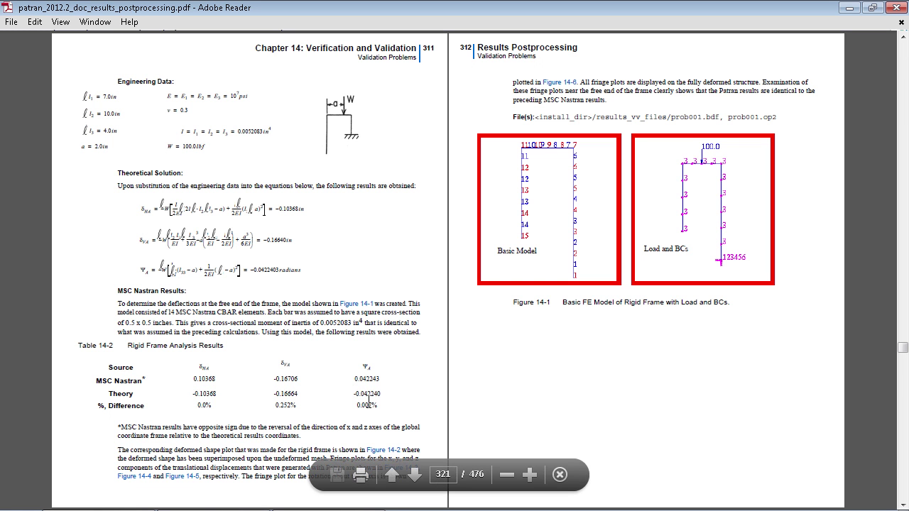
pyautogui.hotkey('alt', 'Tab')
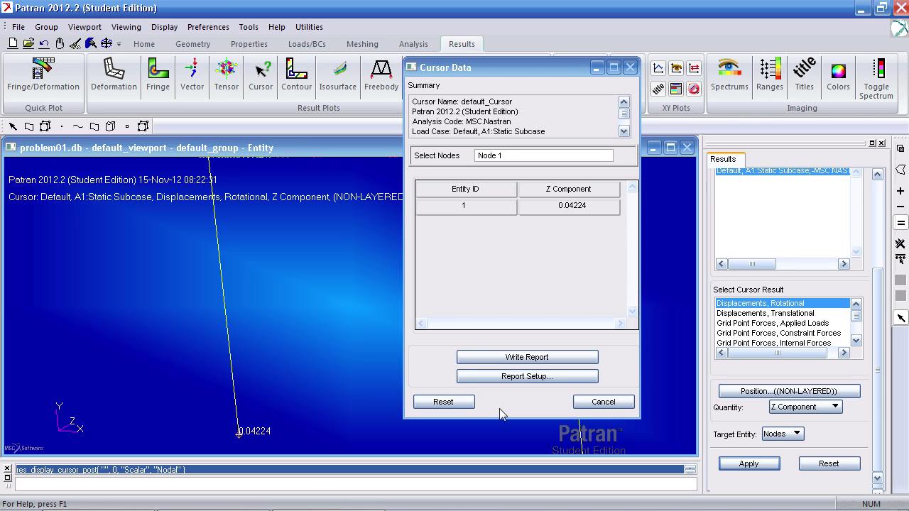
# Close the cursor data, clean up the display, fit the frame in the viewport, and save the database
pyautogui.click(603, 402)
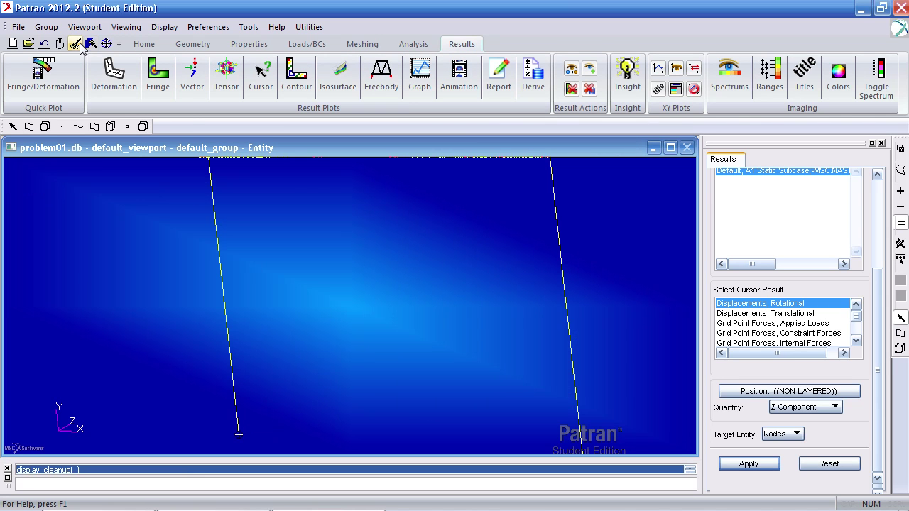
pyautogui.click(107, 46)
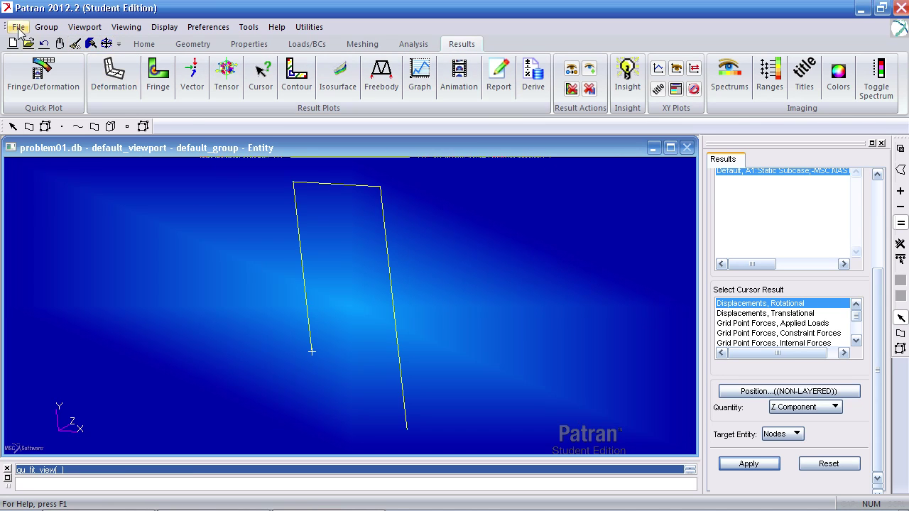
pyautogui.click(19, 26)
pyautogui.click(37, 105)
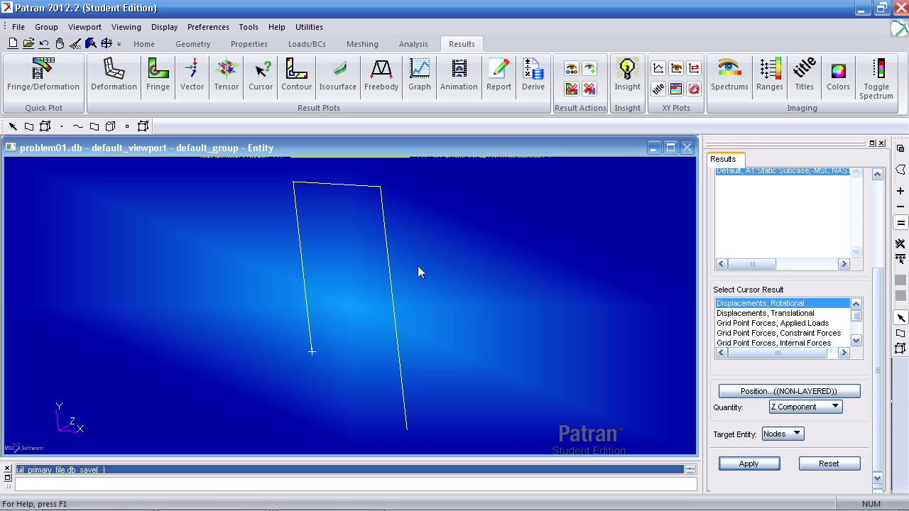
# Create a freebody plot of Freebody Loads for the Default result case, showing Force/Moment as 3D components
pyautogui.click(386, 95)
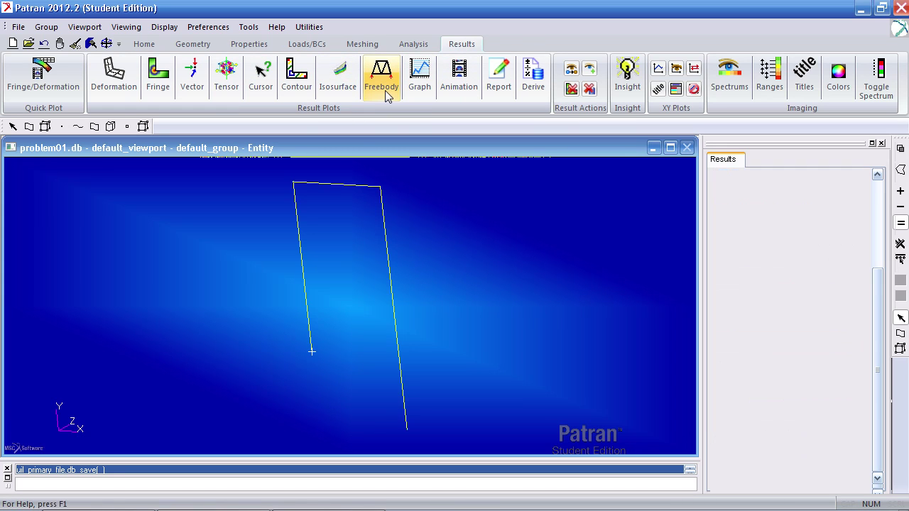
pyautogui.moveTo(877, 284); pyautogui.dragTo(877, 330)
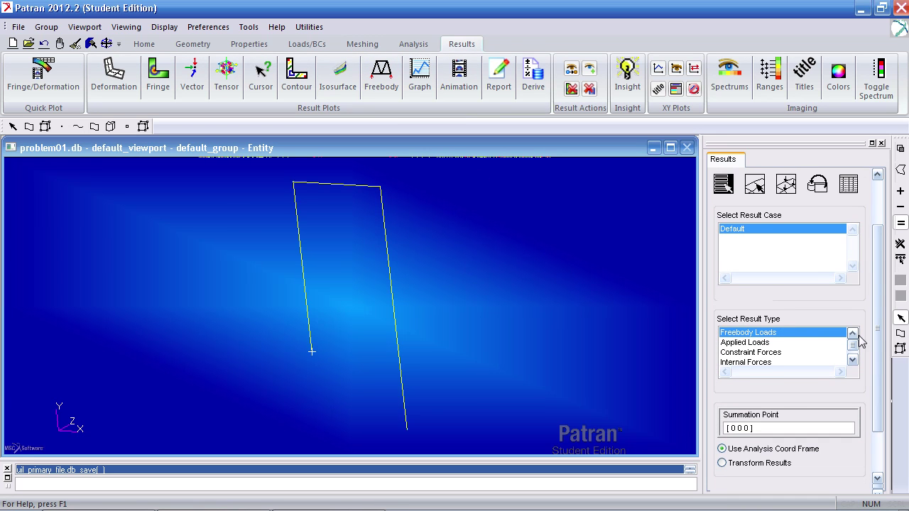
pyautogui.scroll(-1, 852, 338)
pyautogui.scroll(3, 848, 291)
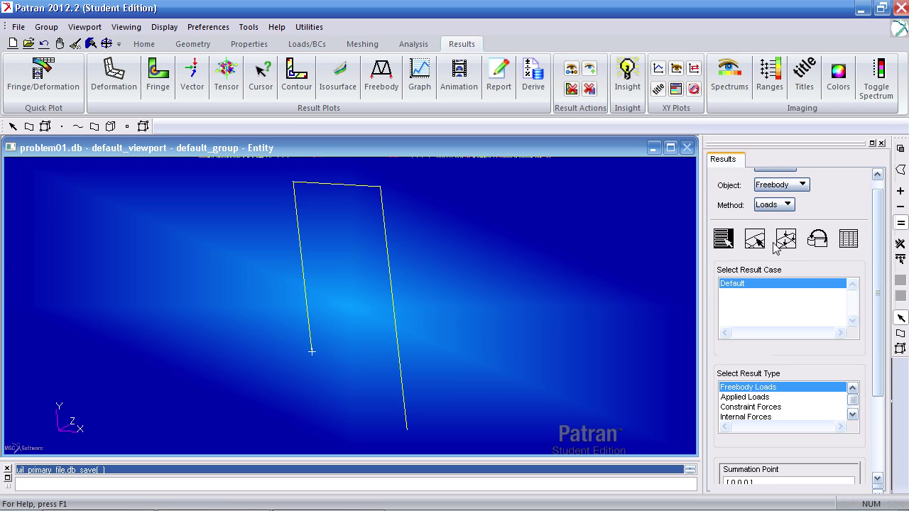
pyautogui.click(783, 243)
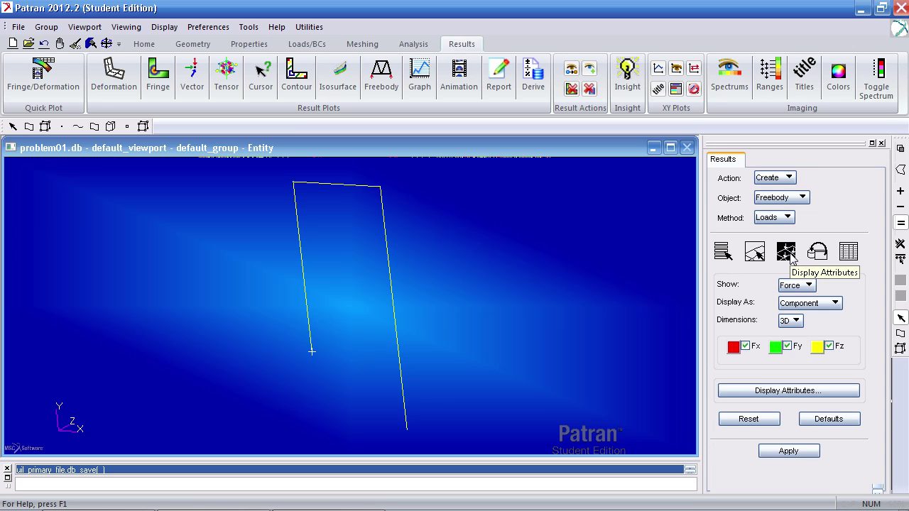
pyautogui.click(794, 285)
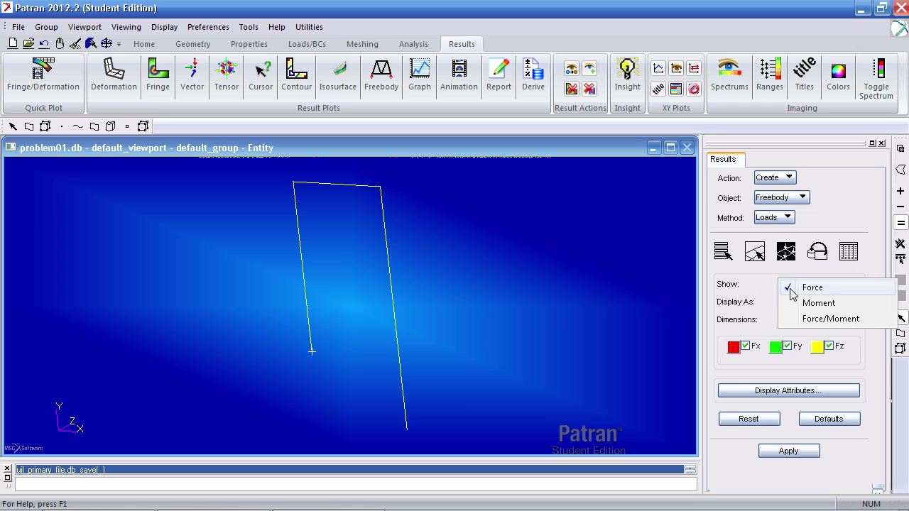
pyautogui.click(798, 319)
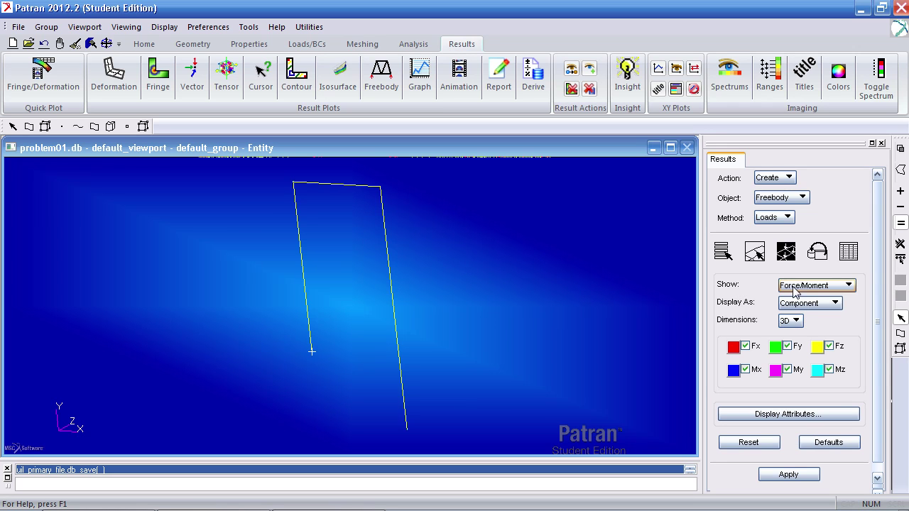
pyautogui.scroll(-1, 852, 298)
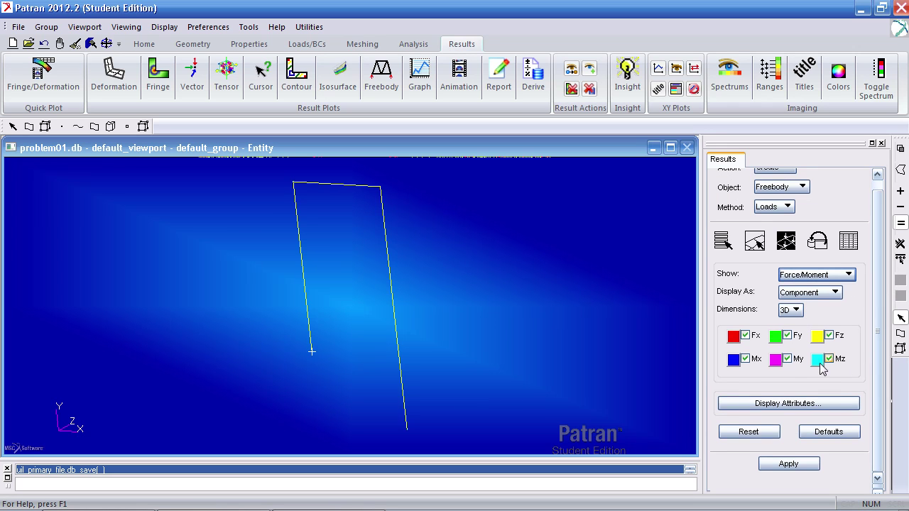
pyautogui.click(781, 464)
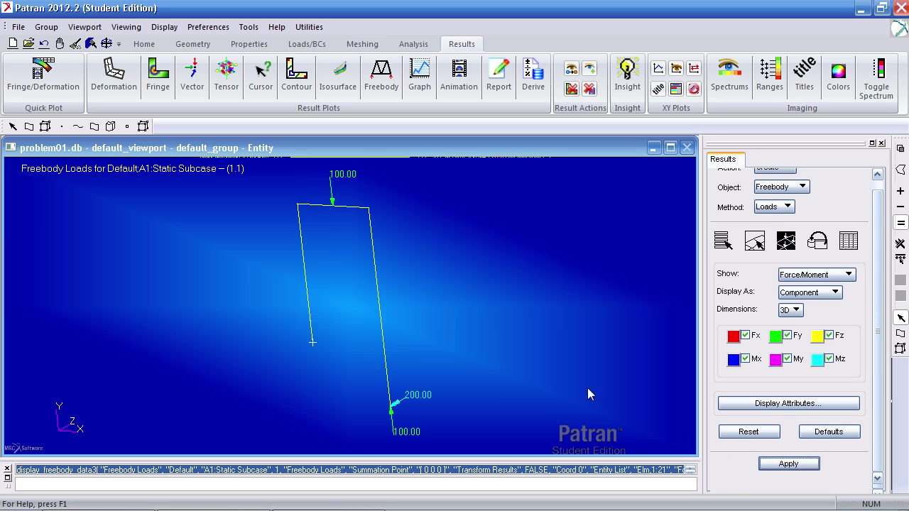
# Inspect the applied load on the crossbar and the reaction force and moment at the fixed support, and save the database
pyautogui.moveTo(545, 350); pyautogui.dragTo(476, 348, button='middle')
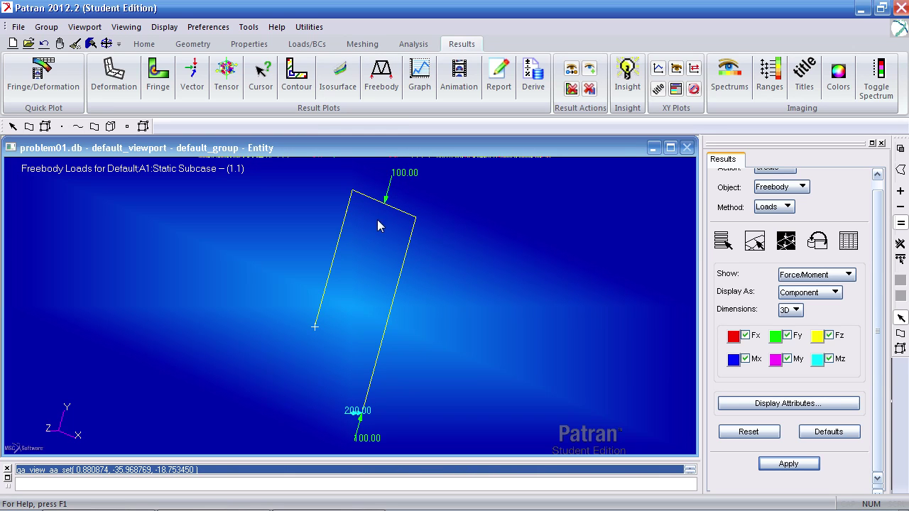
pyautogui.moveTo(400, 427); pyautogui.dragTo(372, 424, button='middle')
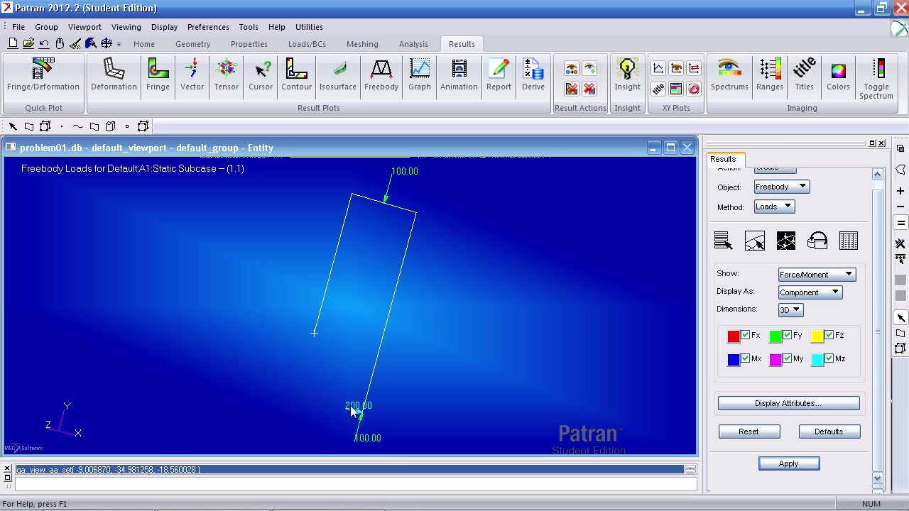
pyautogui.moveTo(371, 419); pyautogui.dragTo(443, 413, button='middle')
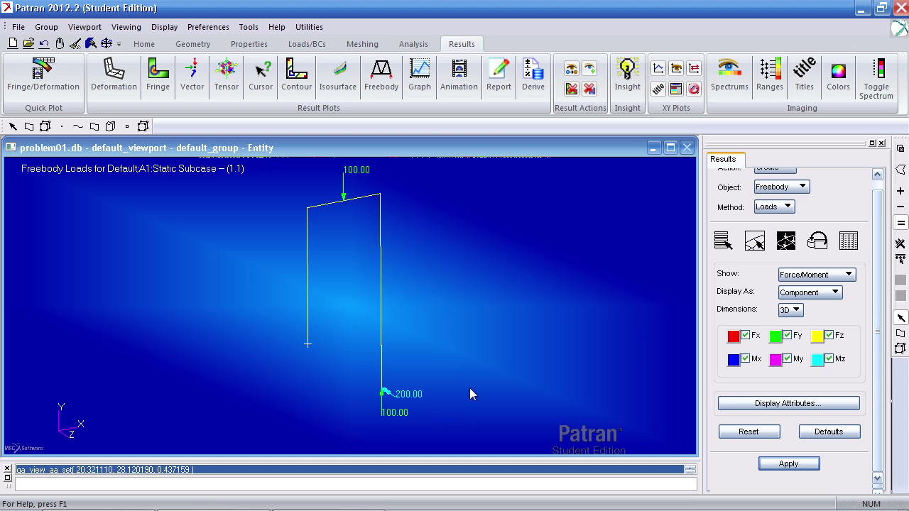
pyautogui.moveTo(459, 384); pyautogui.dragTo(420, 327, button='middle')
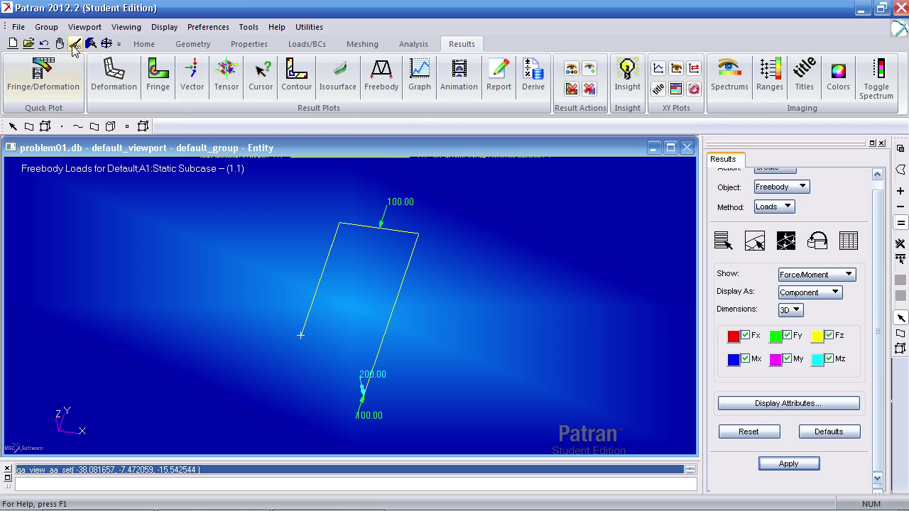
pyautogui.click(18, 27)
pyautogui.click(39, 105)
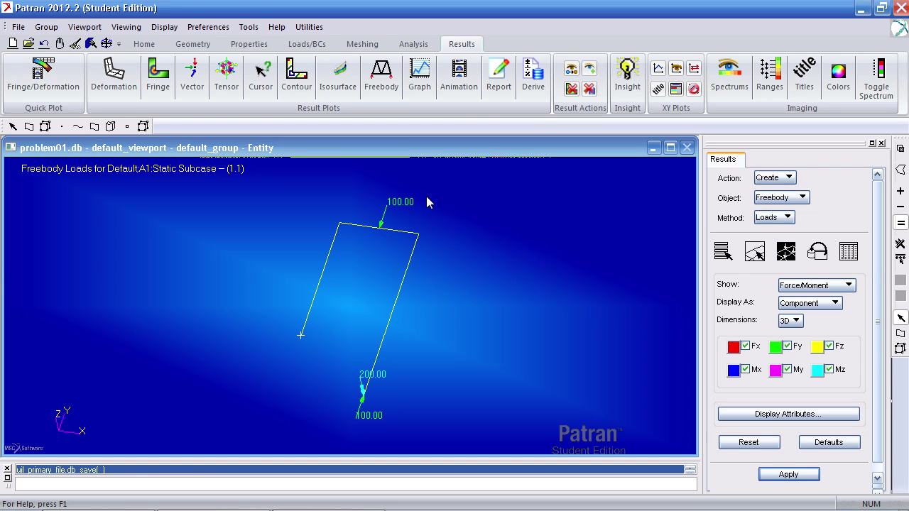